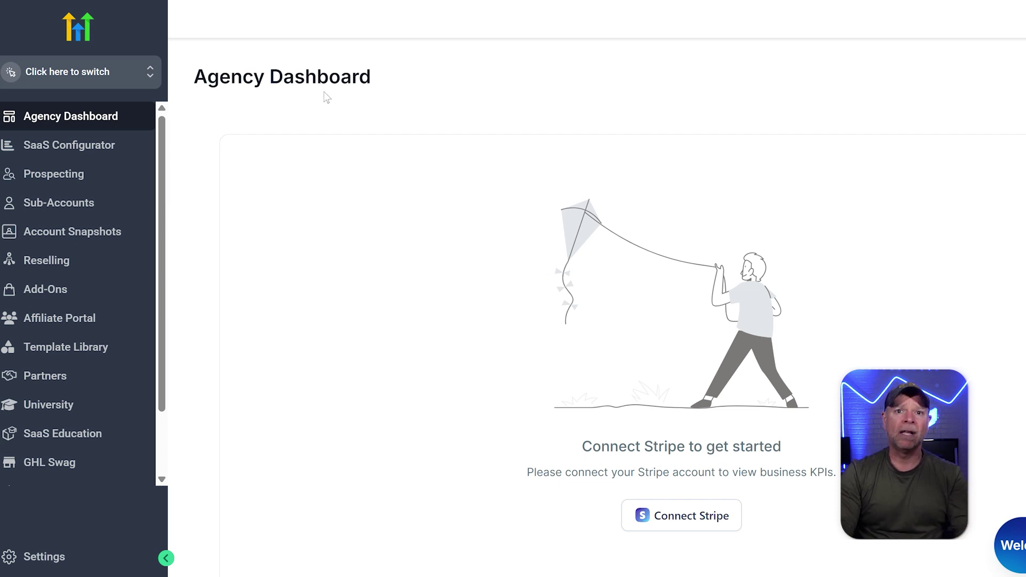
- Switch to the Productive Road sub-account and check its Marketing Pipeline funnel on the dashboard
click(40, 82)
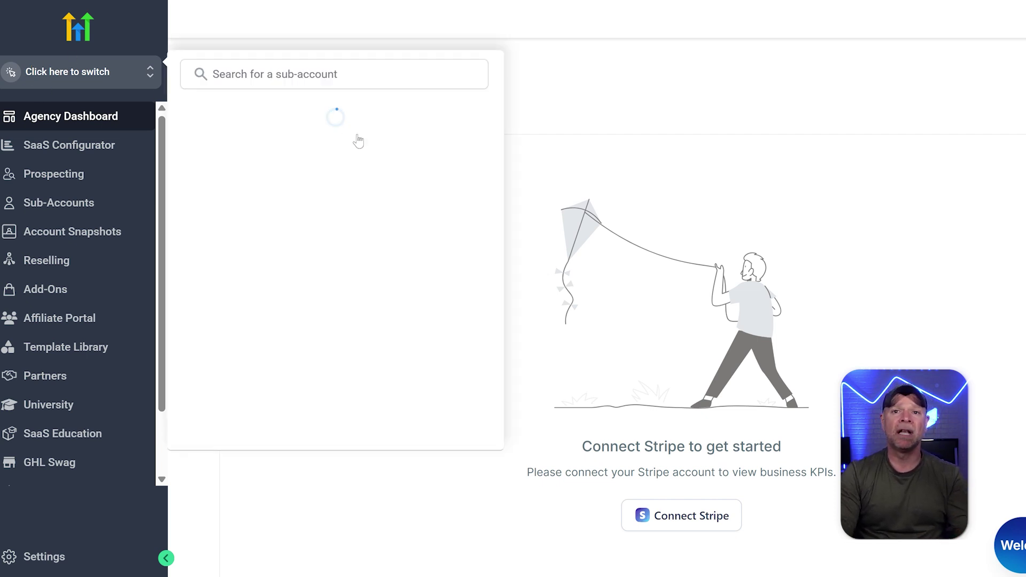
click(310, 155)
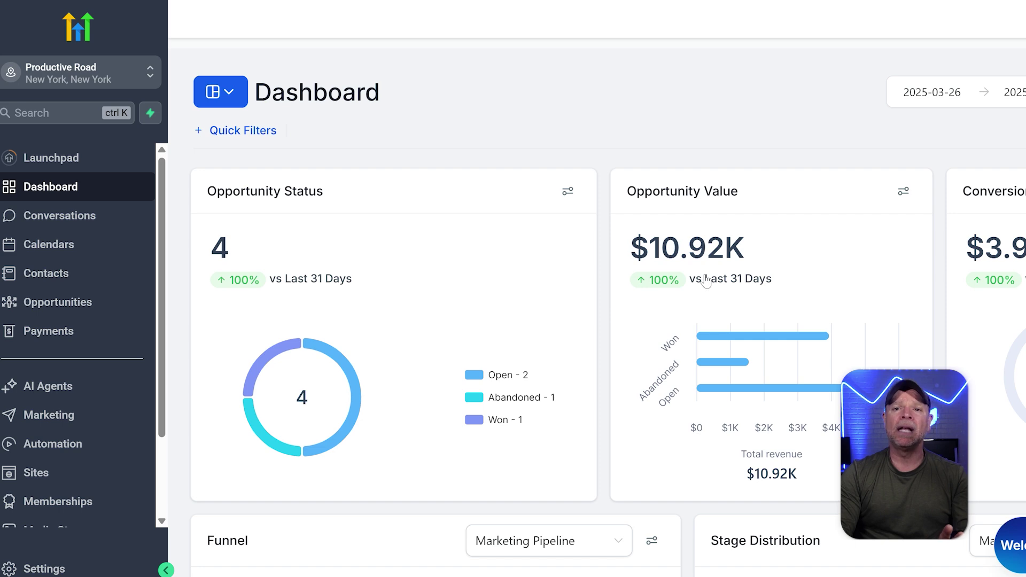
scroll(706, 280, down, 8)
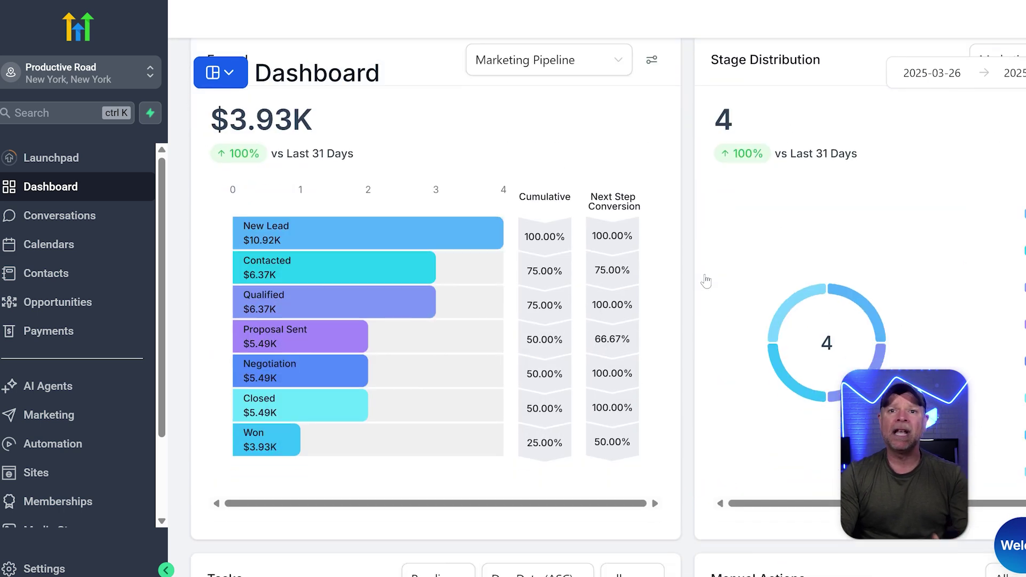
scroll(706, 281, up, 2)
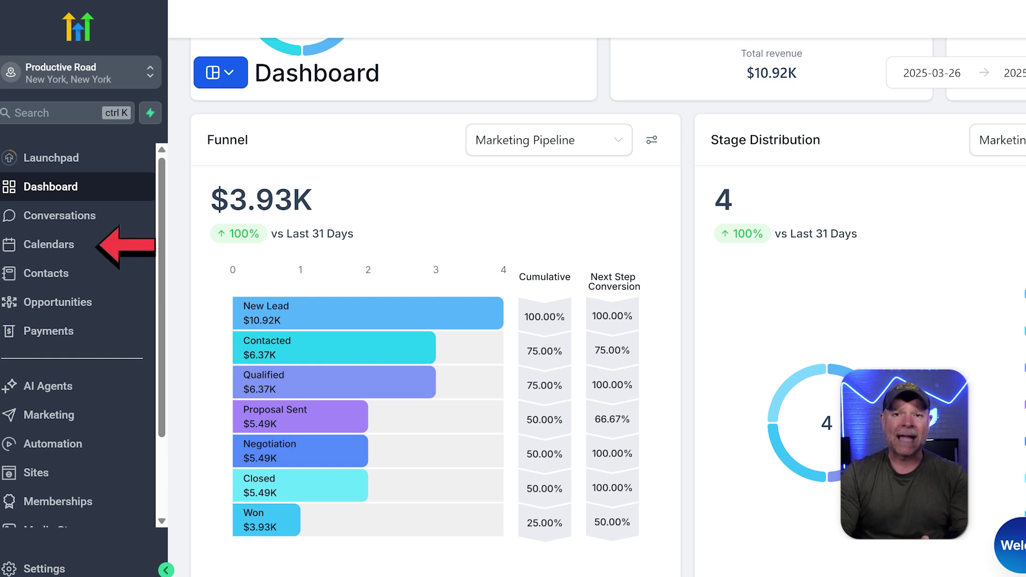
- Go to Calendars > Calendar Settings for Productive Road and start creating a new calendar
click(74, 250)
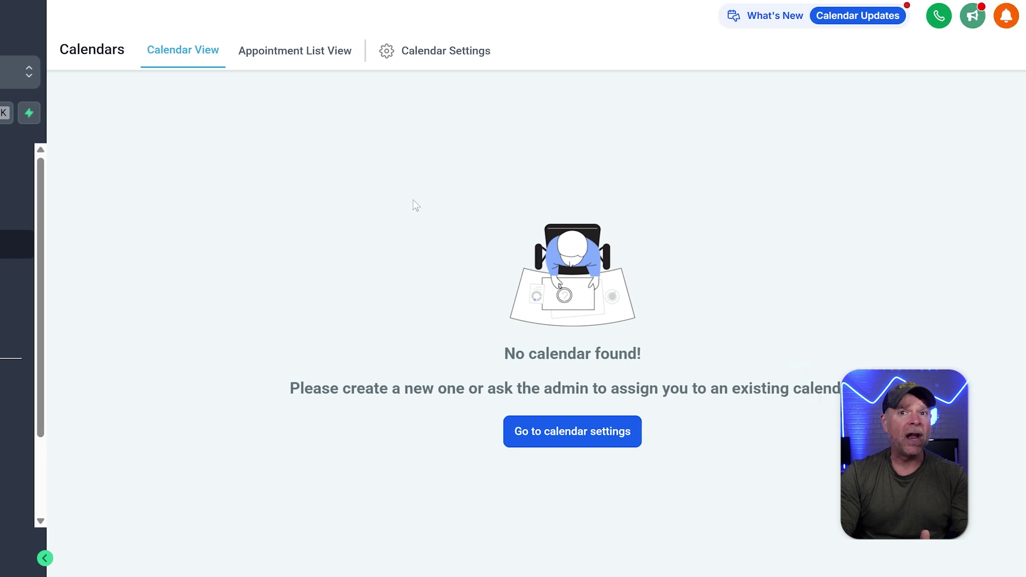
click(469, 51)
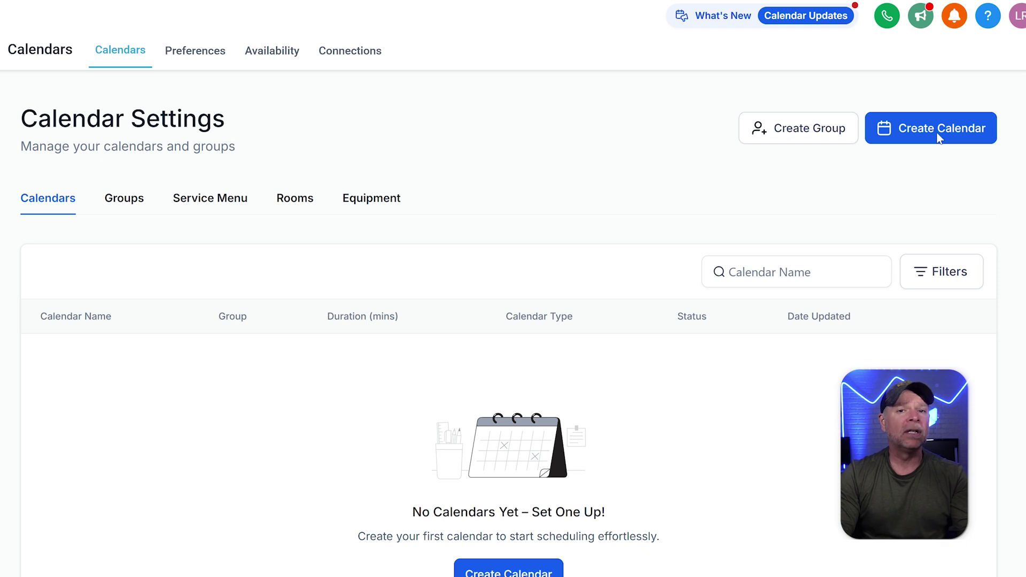
click(924, 138)
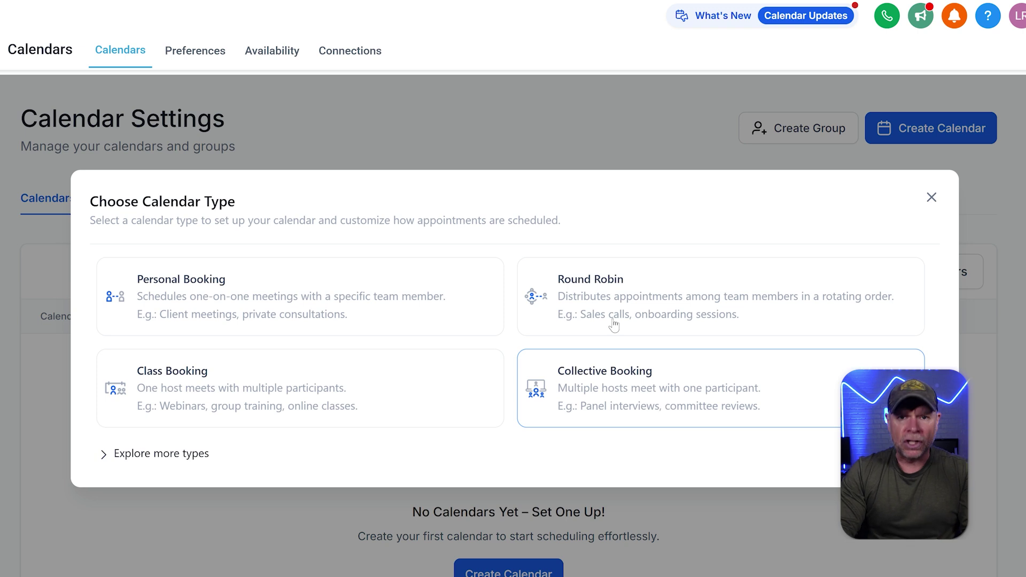
- Choose the Round Robin calendar type and add a description field to the new calendar form
click(746, 312)
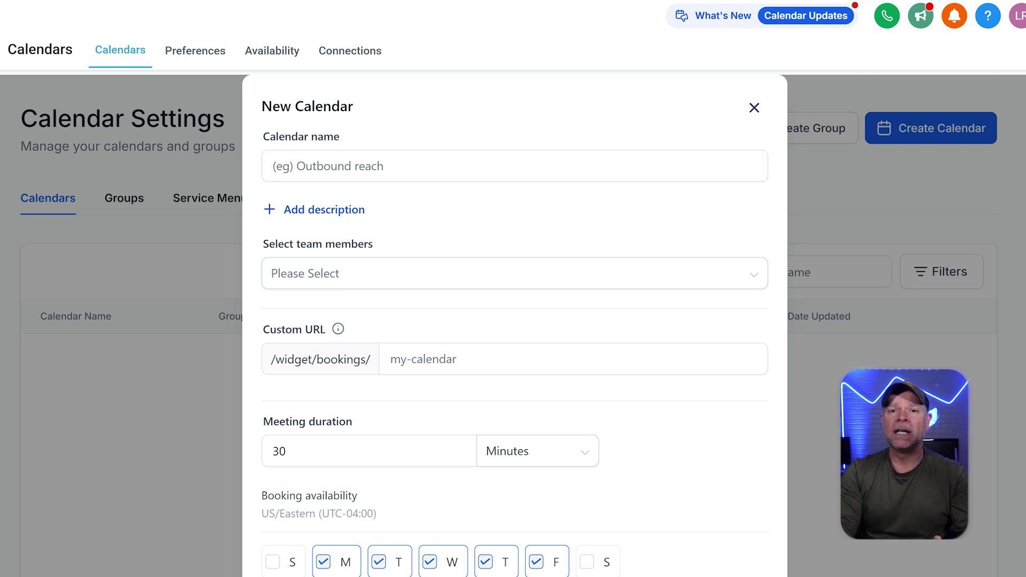
click(415, 170)
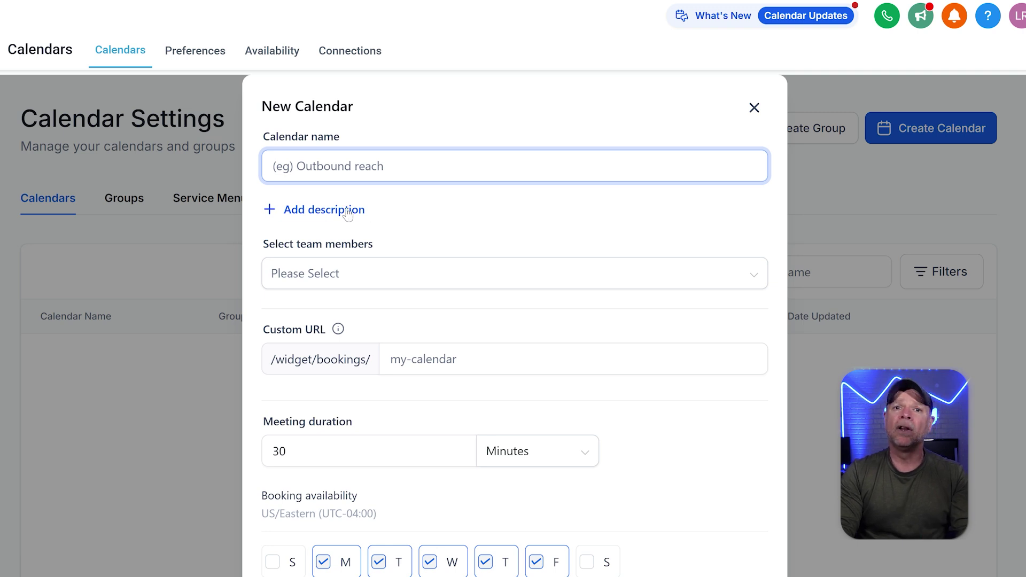
click(324, 211)
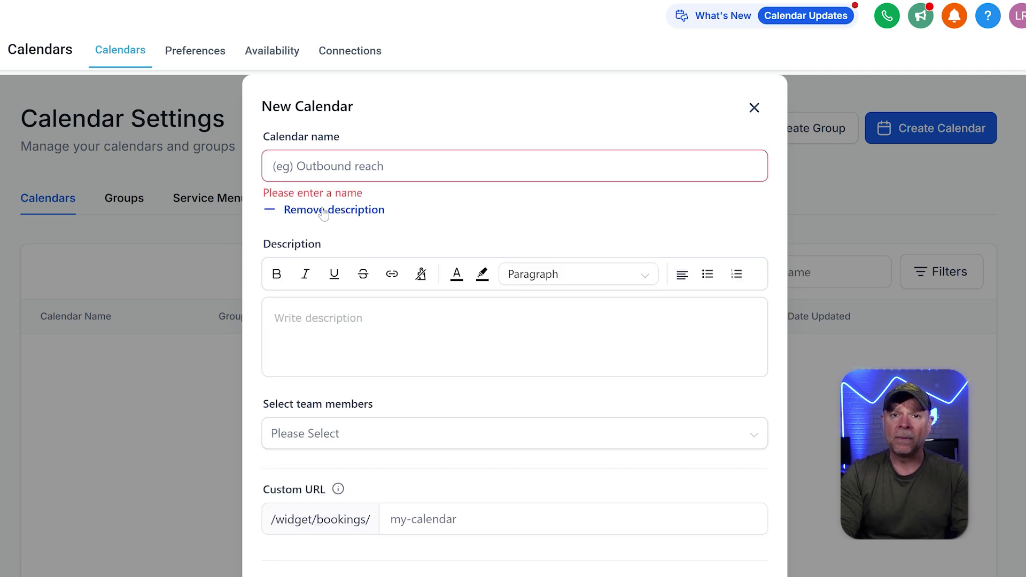
scroll(472, 207, down, 3)
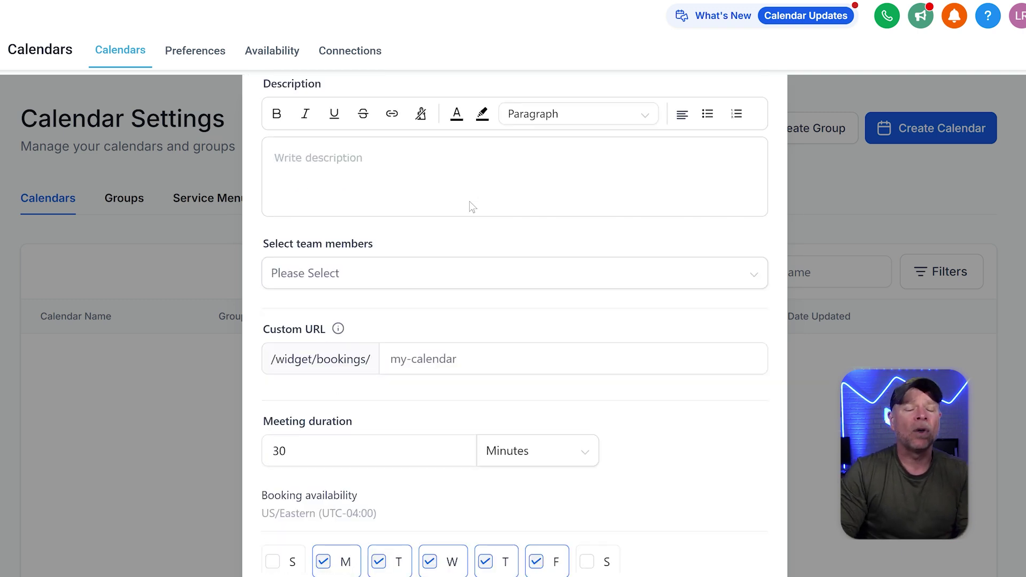
scroll(470, 203, down, 3)
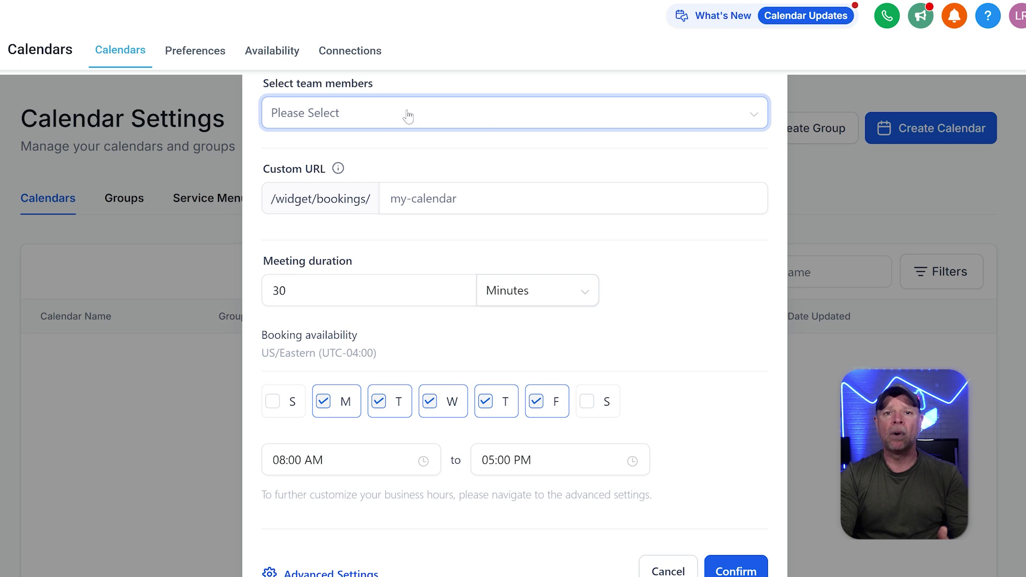
- Assign the team member to the calendar and review its custom URL and 30-minute duration
click(408, 116)
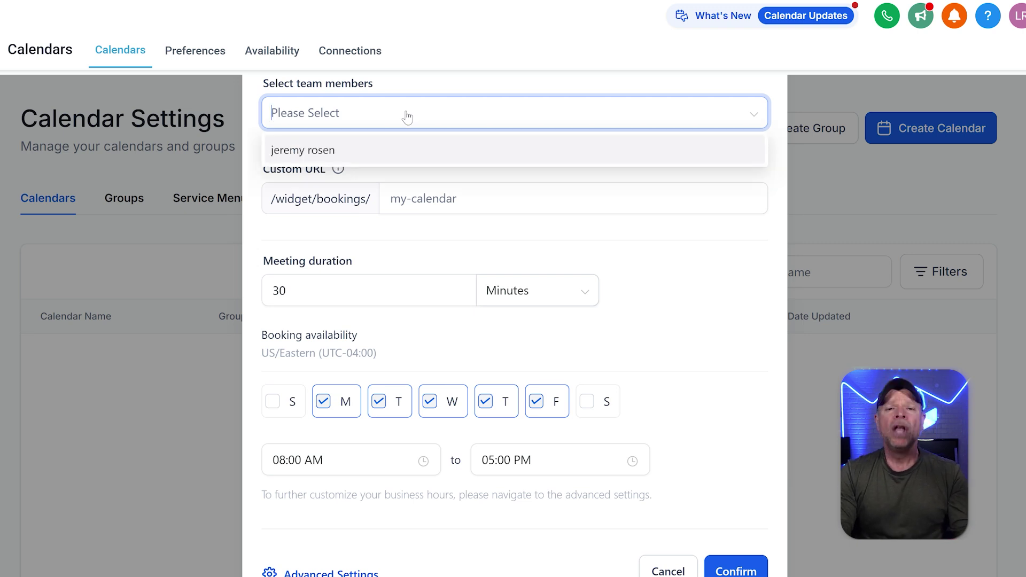
click(367, 152)
click(535, 198)
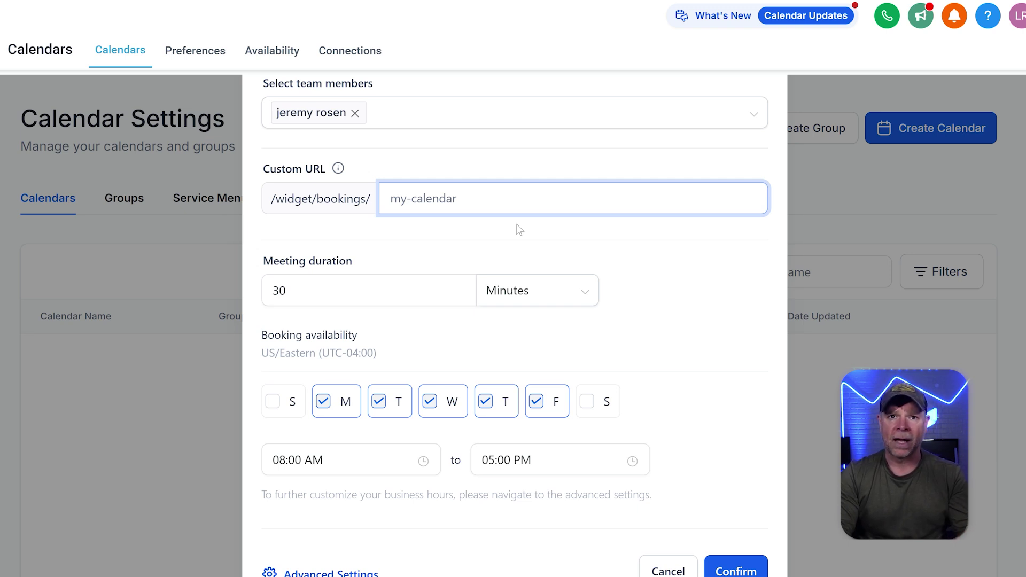
scroll(515, 224, down, 1)
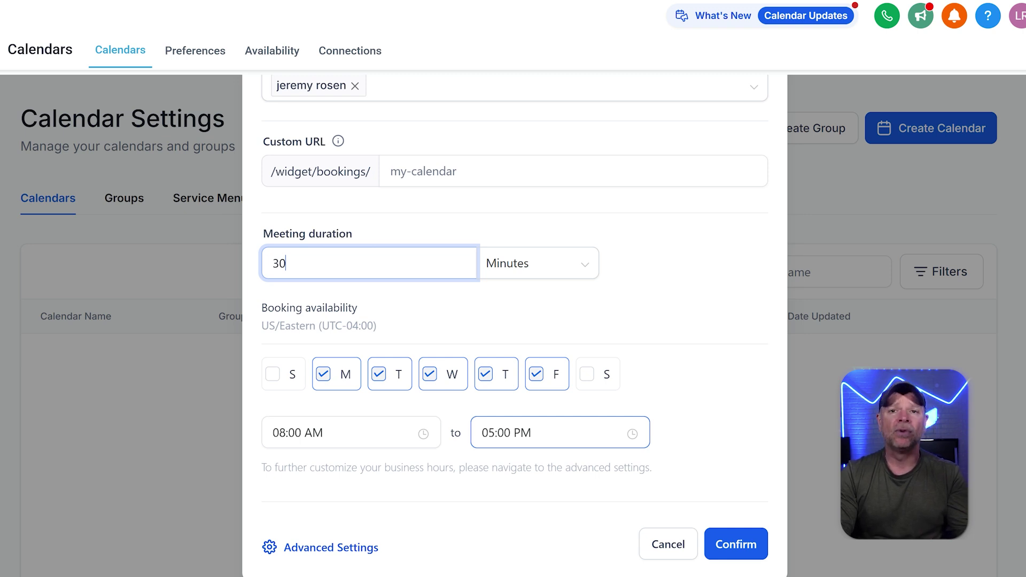
click(559, 321)
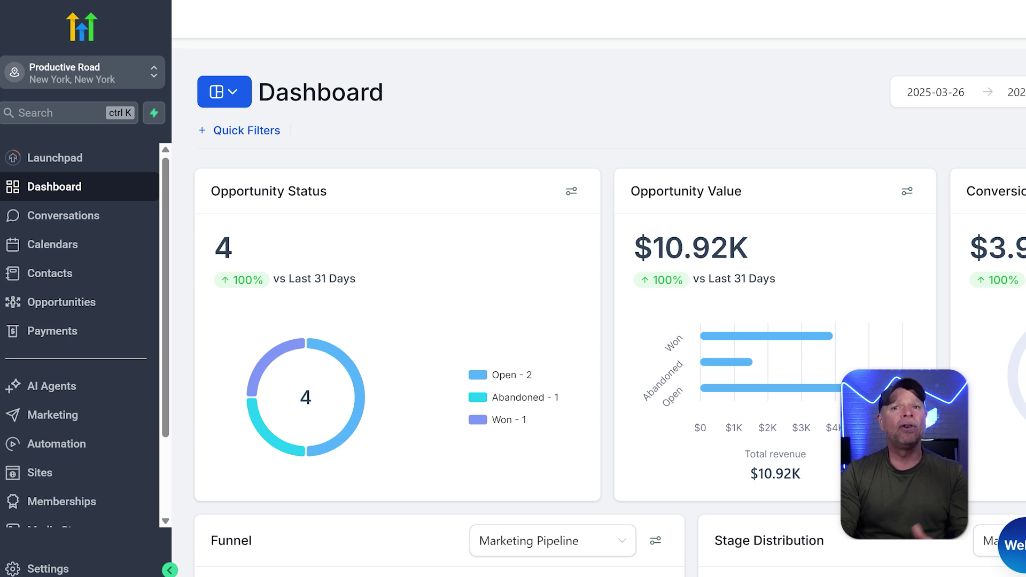
- Go to Sites > Funnels and start a new funnel
scroll(87, 391, down, 2)
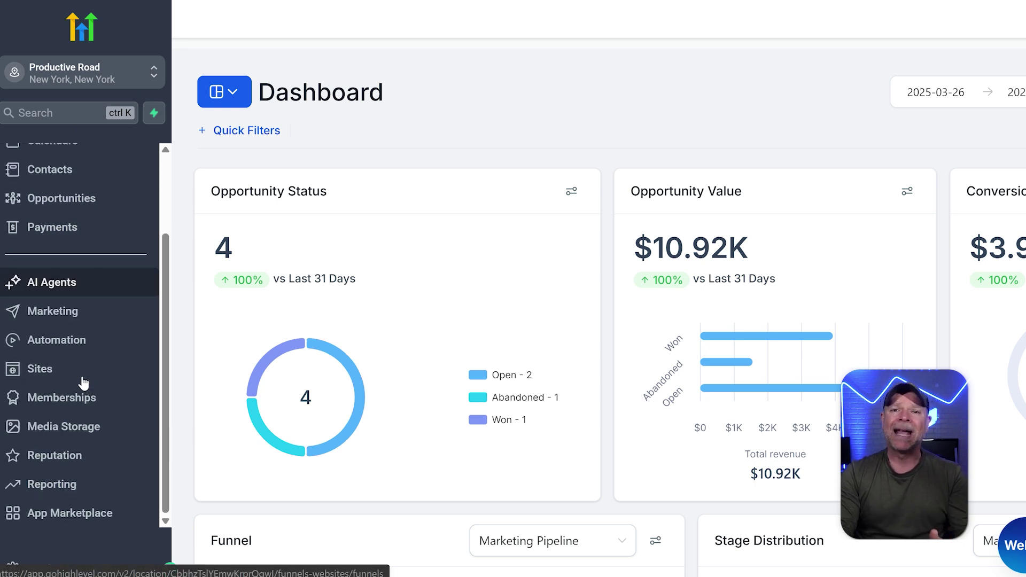
click(72, 378)
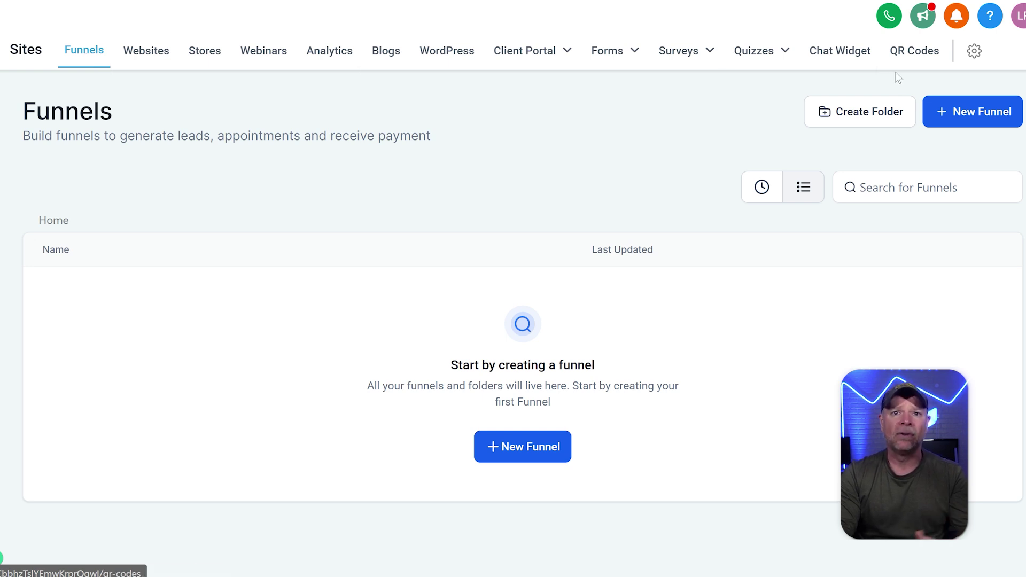
click(980, 114)
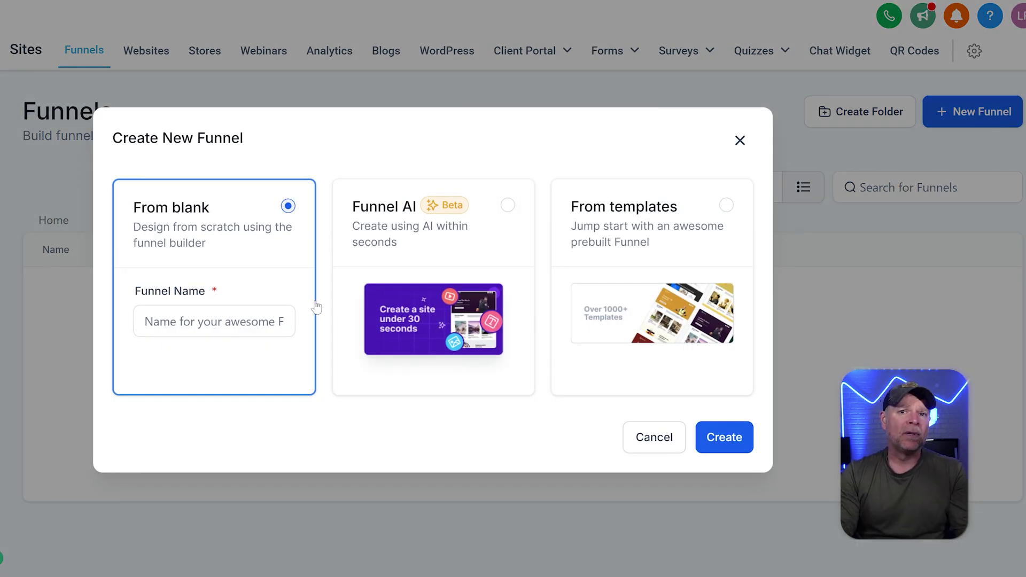
- Choose Funnel AI and enter 'digital marketing agency' as the business
click(458, 246)
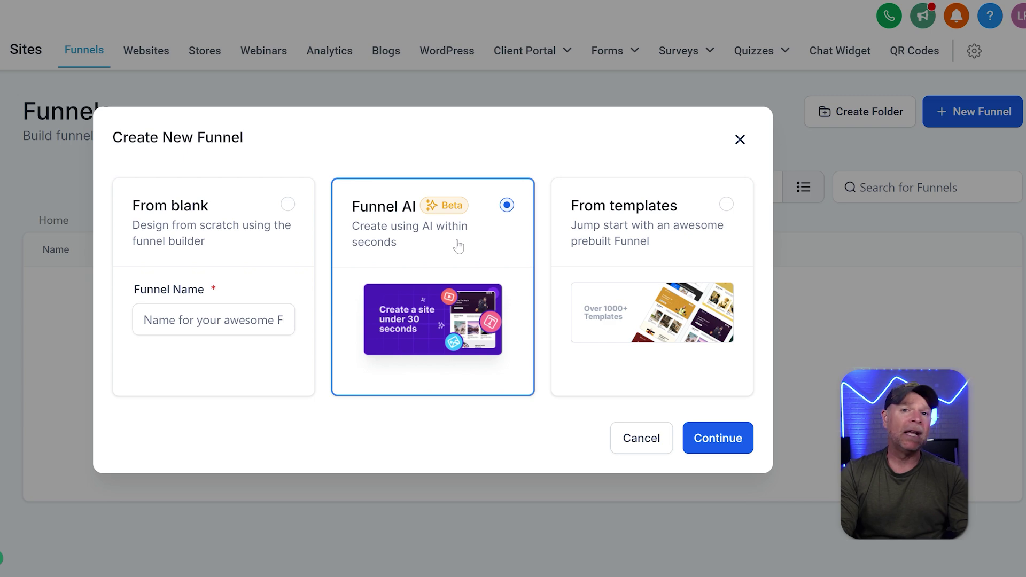
click(728, 449)
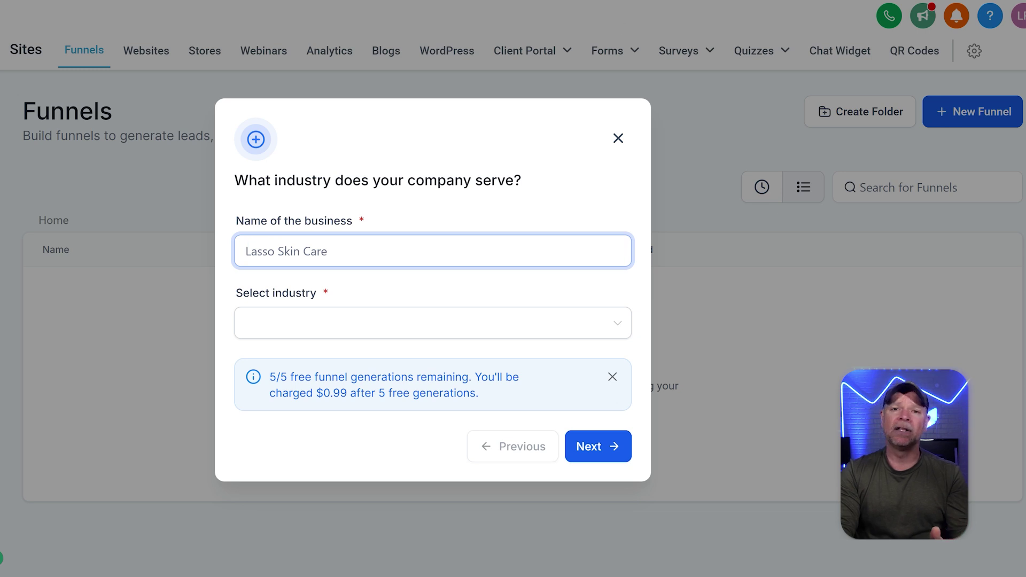
text(digital marketing agency)
- Search 'mark' in the industry list and select Marketing Agency
click(400, 326)
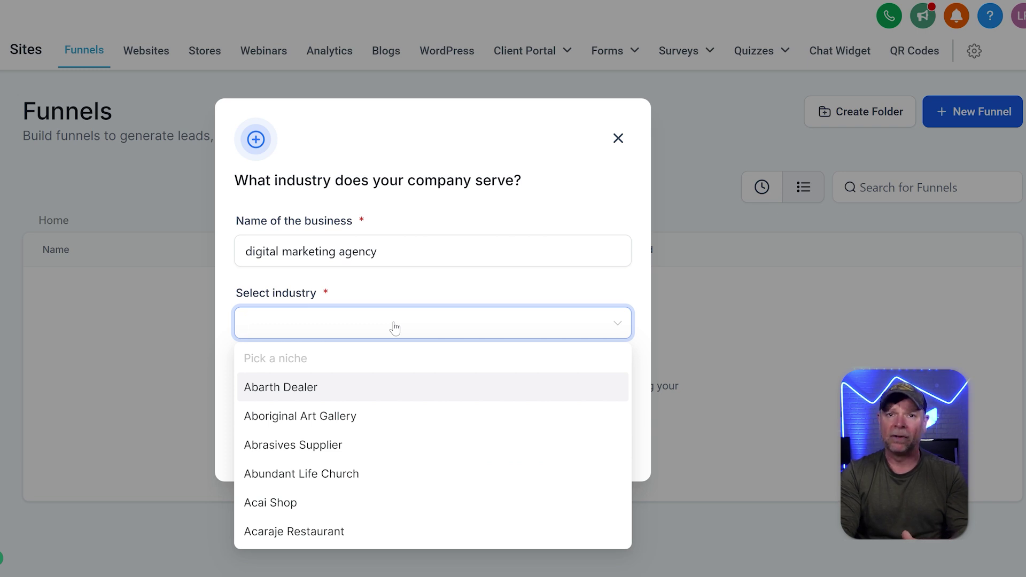
text(mar)
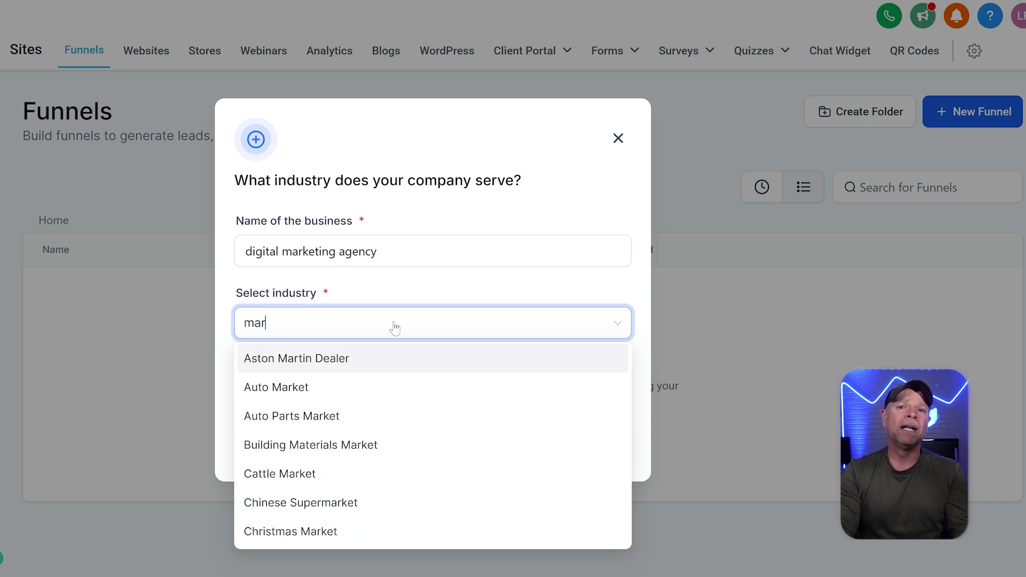
text(k)
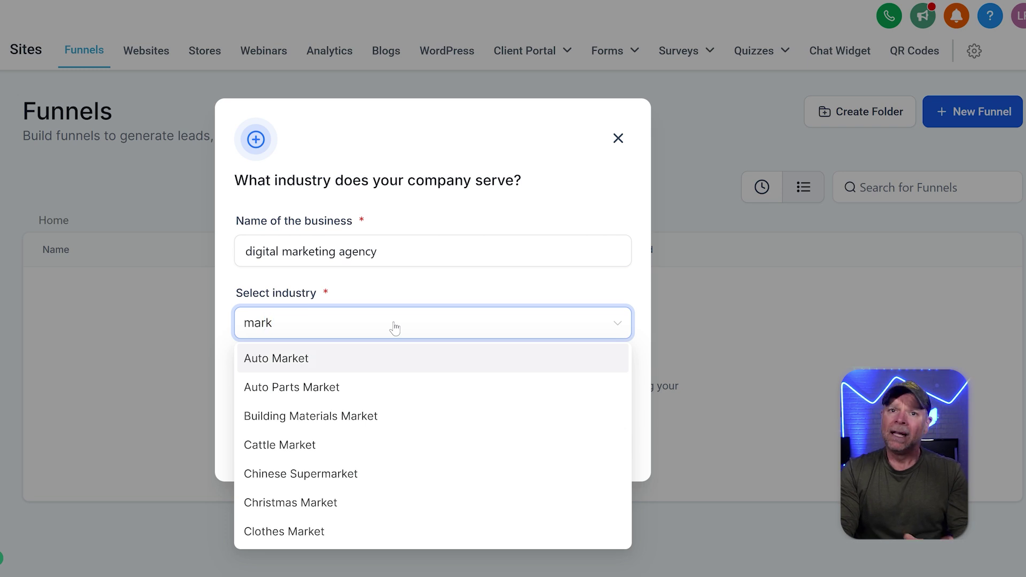
scroll(403, 417, down, 3)
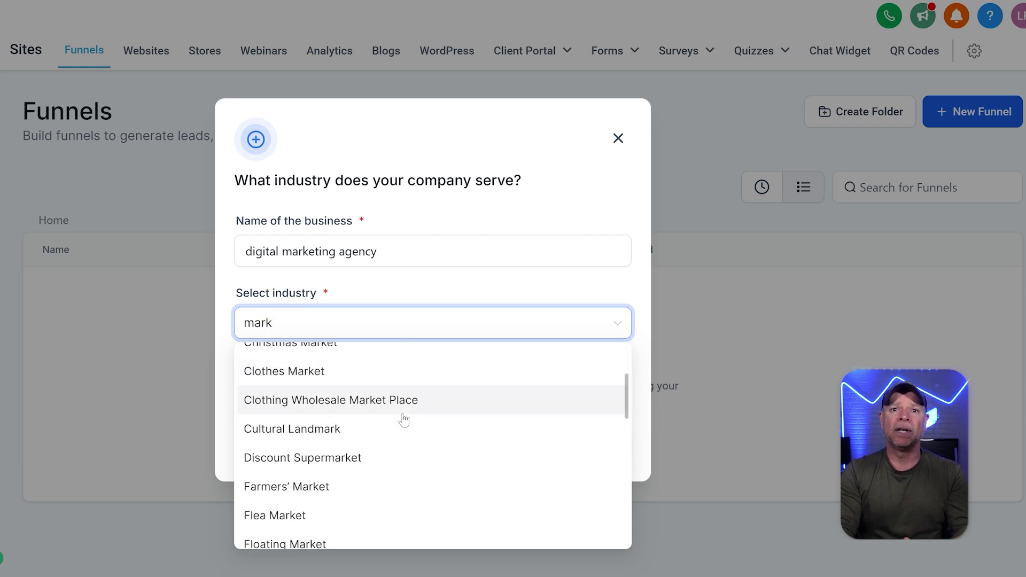
scroll(404, 420, down, 4)
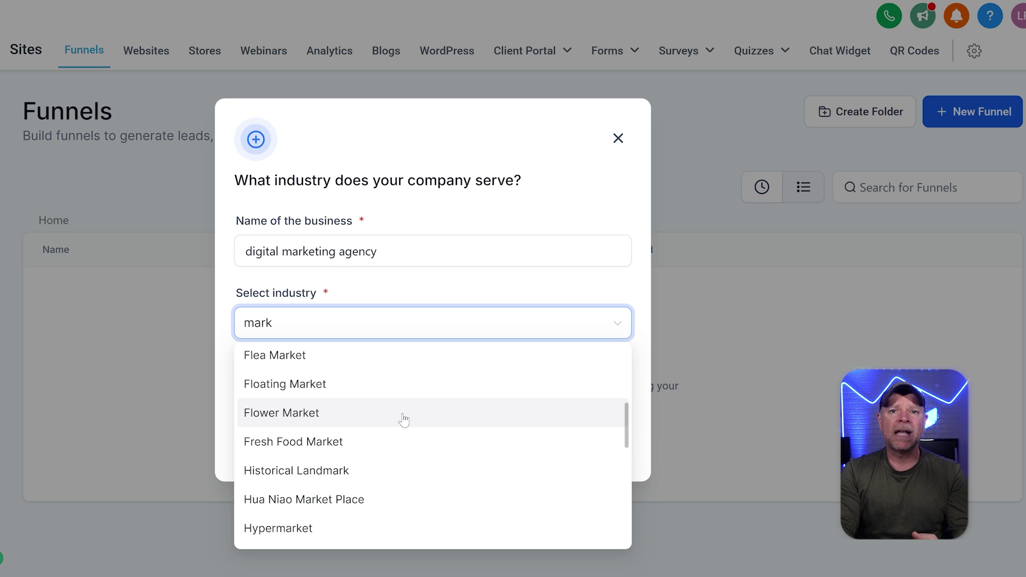
scroll(404, 420, down, 3)
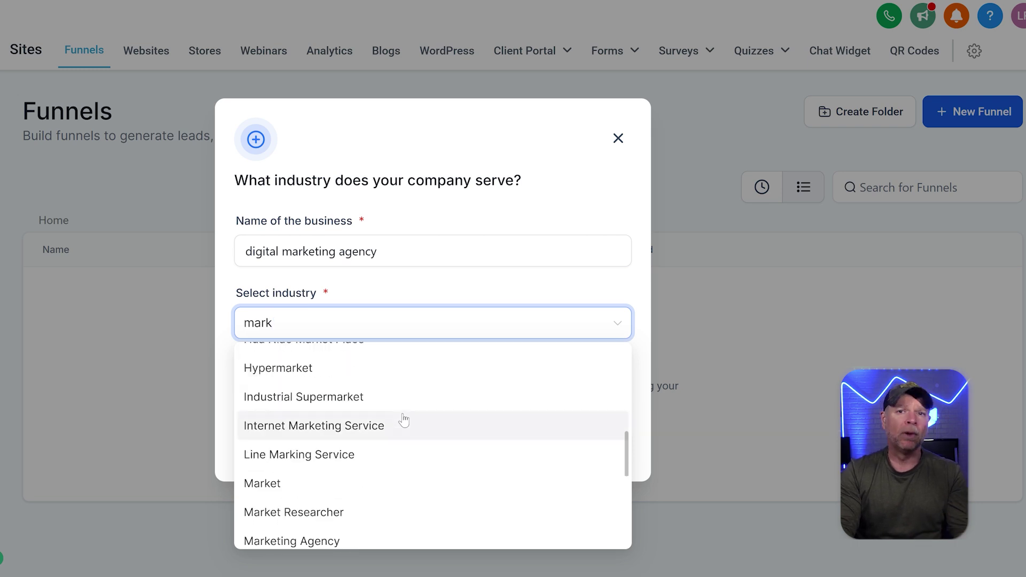
scroll(404, 421, down, 3)
click(369, 450)
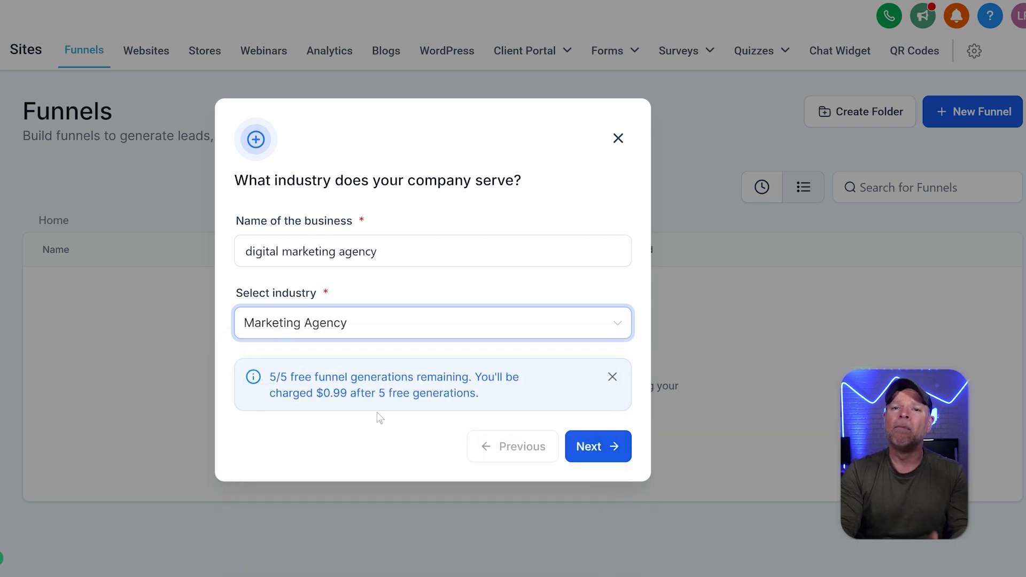
- On the design preferences step, keep 'Generate more leads' as the goal and a Friendly tone
click(597, 452)
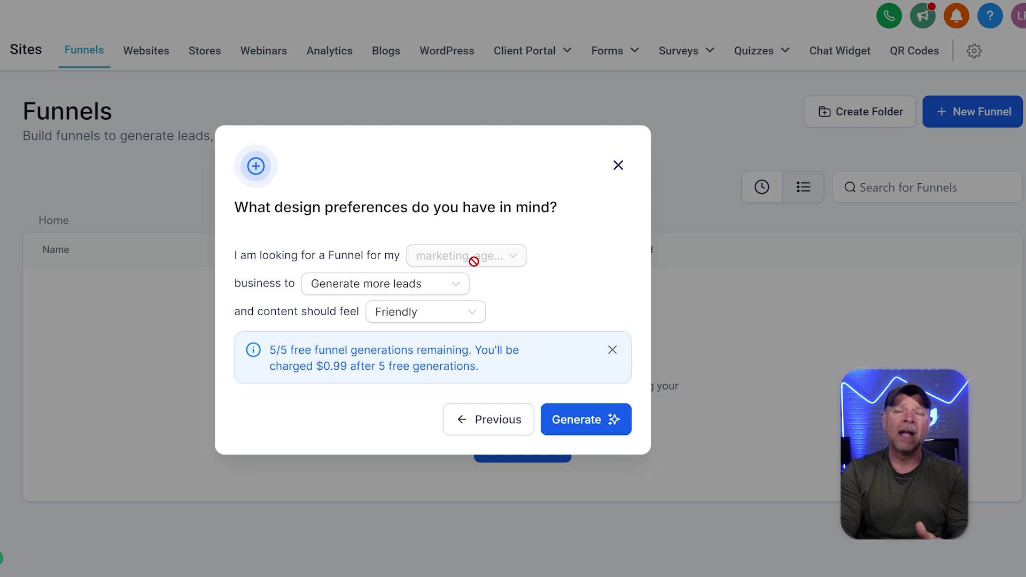
click(414, 289)
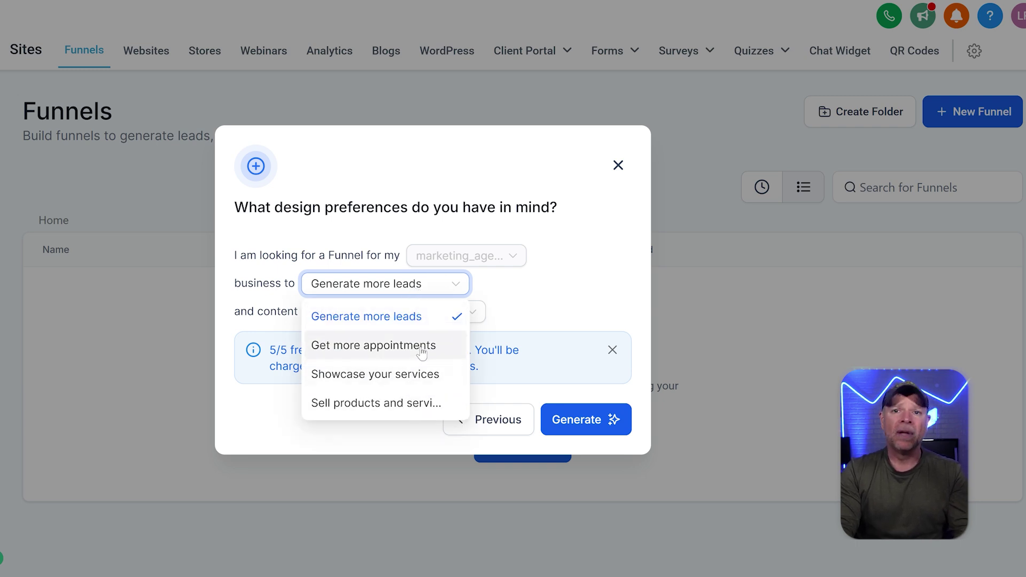
click(521, 274)
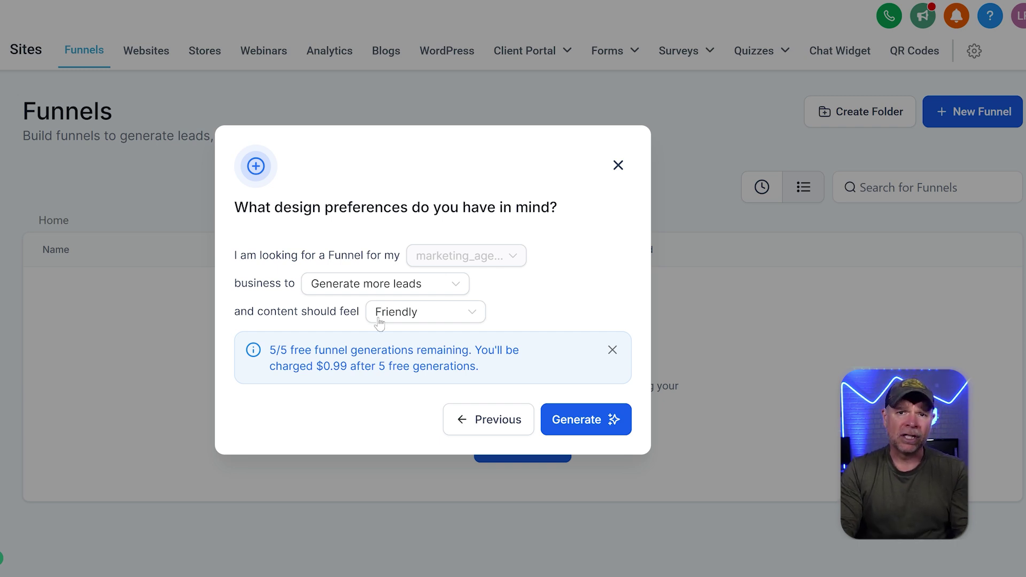
click(412, 318)
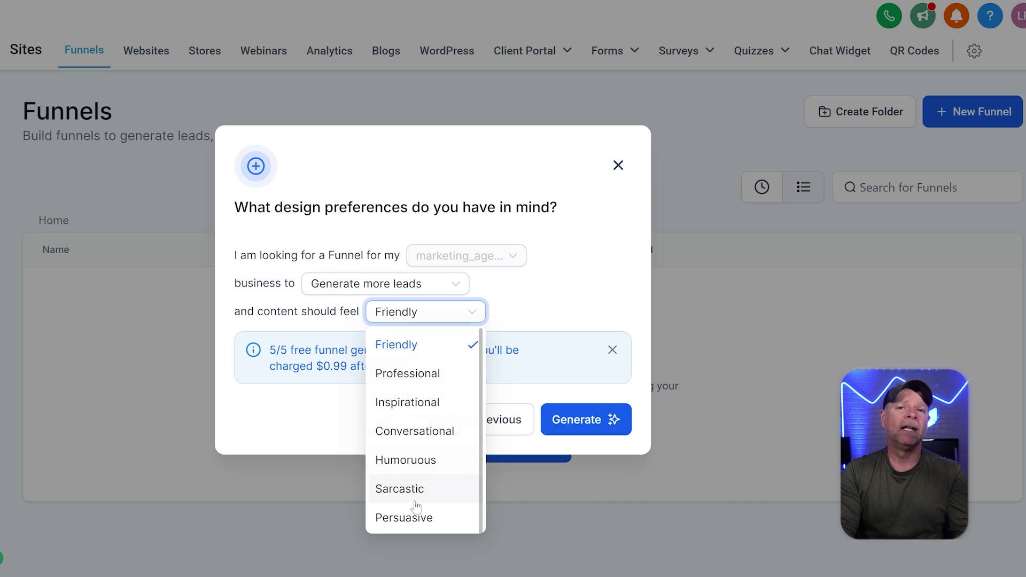
click(561, 306)
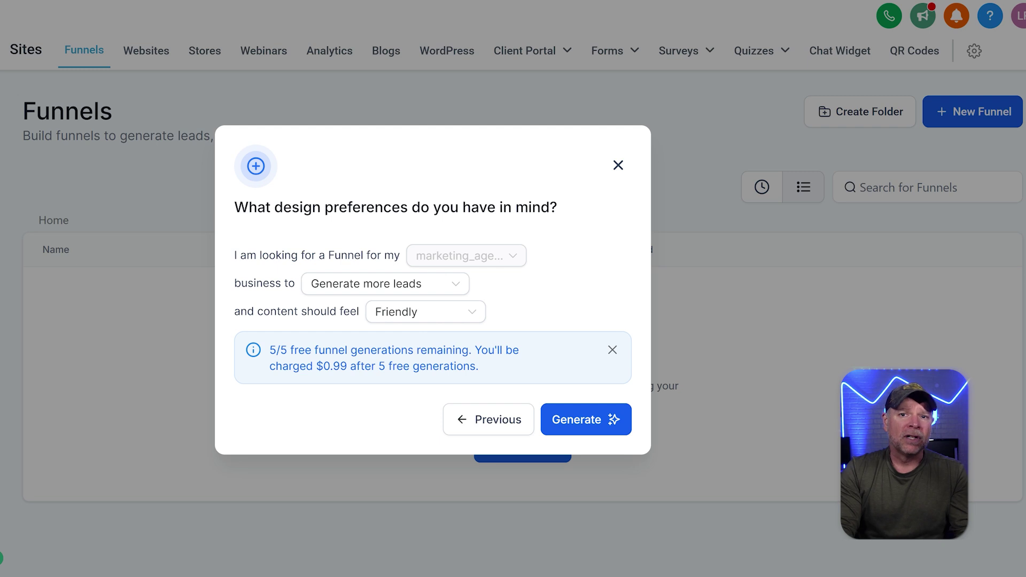
- Generate the AI funnel and look over the resulting digital marketing home page
click(606, 430)
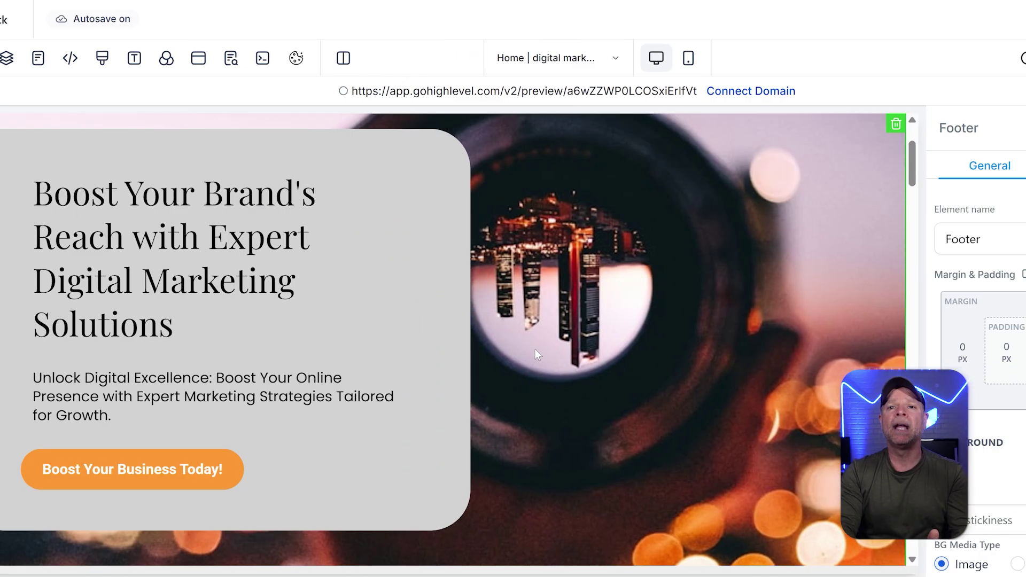
scroll(399, 349, down, 10)
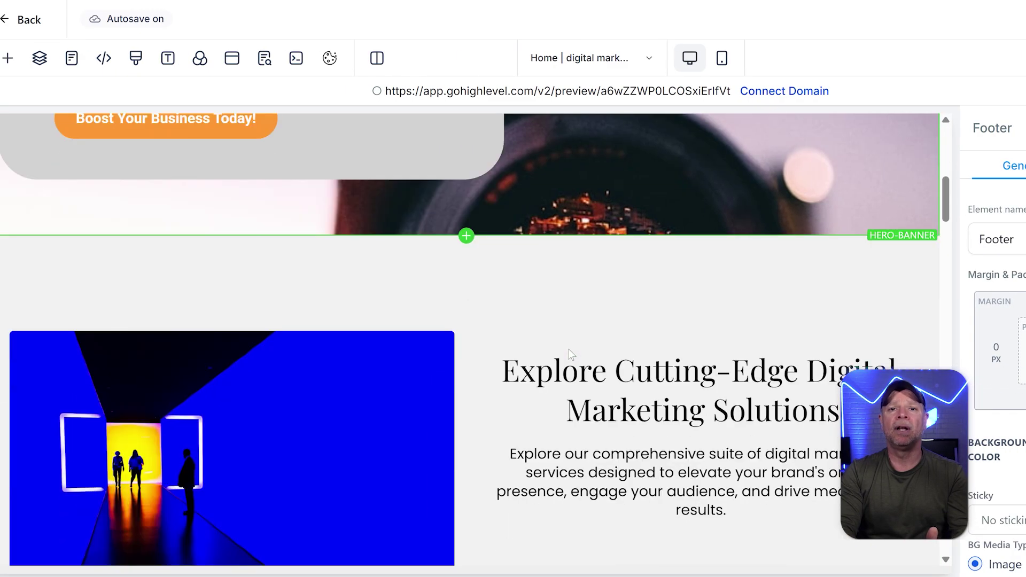
scroll(568, 348, up, 15)
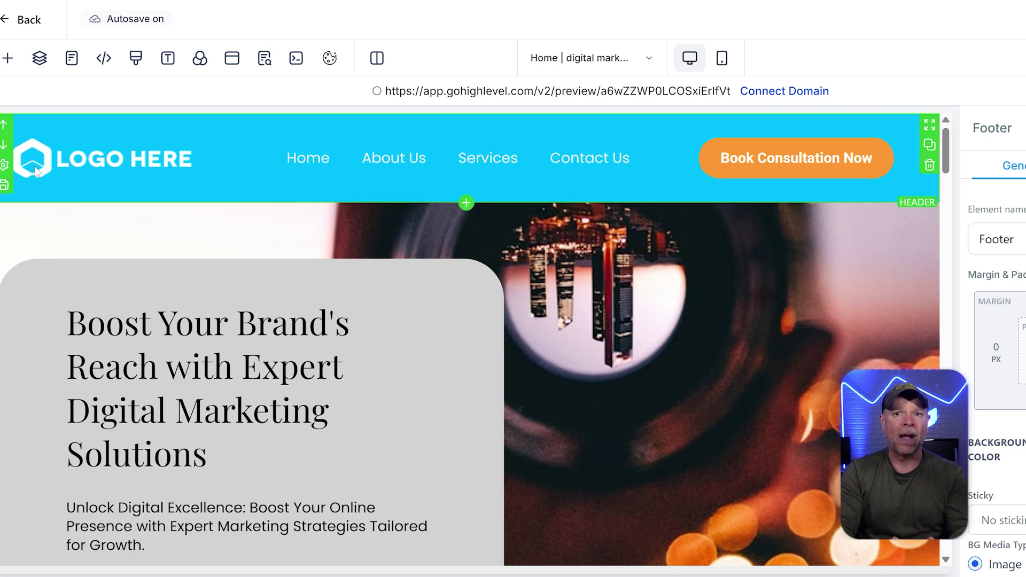
- Select the header navigation menu and review its items (Home, About Us, Services, Contact Us) and 18 px Poppins font
click(99, 162)
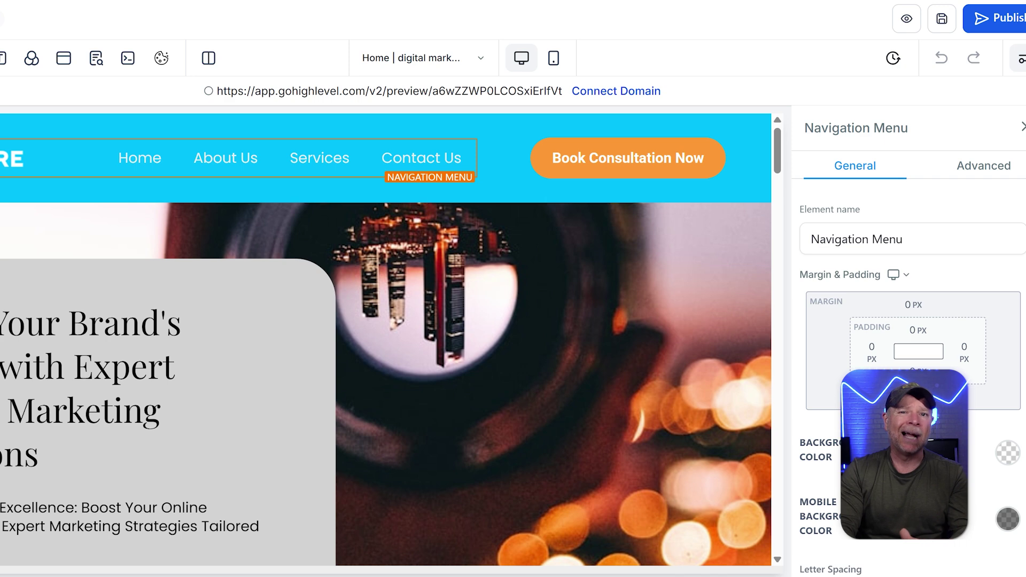
scroll(909, 374, down, 3)
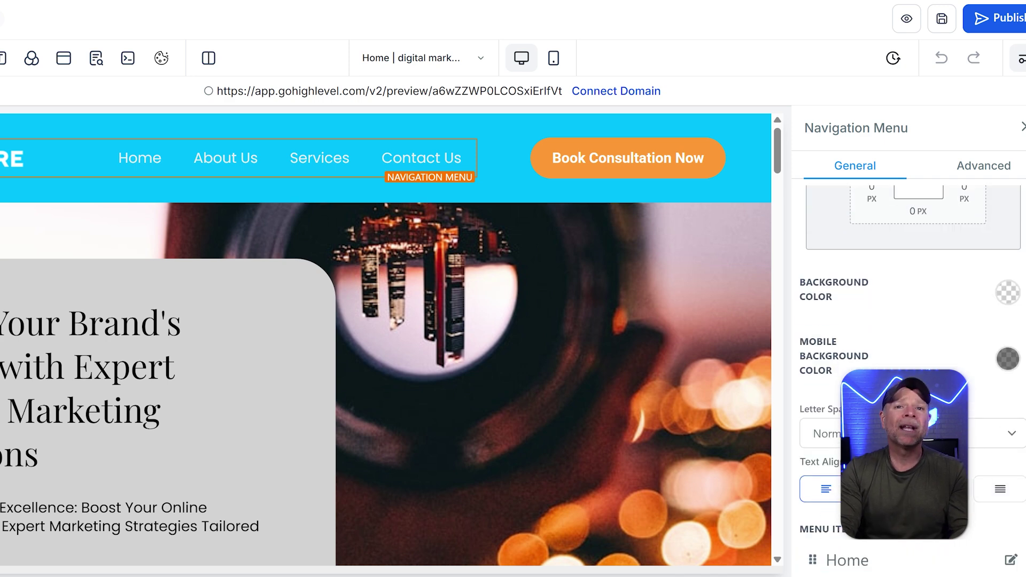
scroll(977, 363, down, 7)
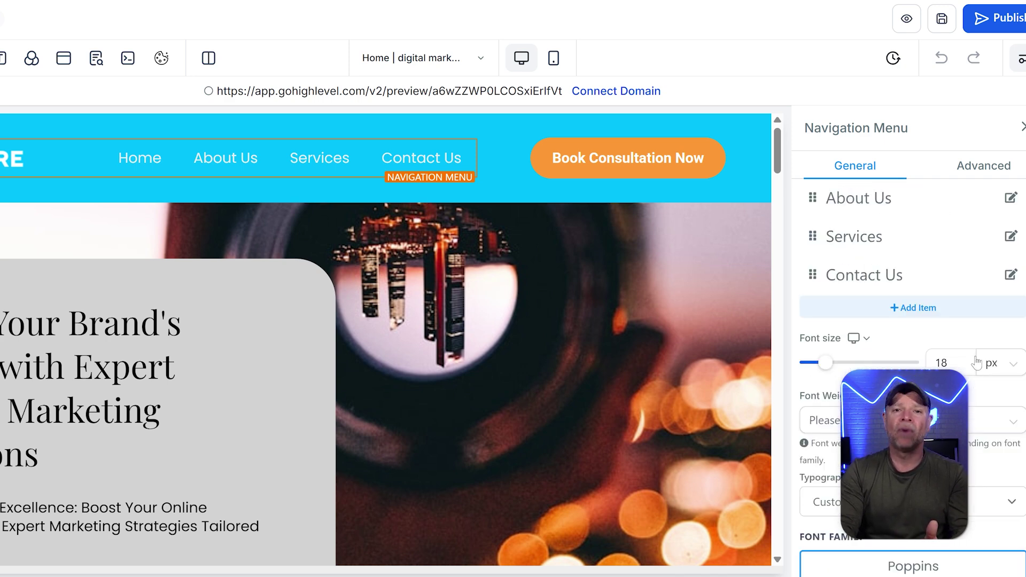
scroll(977, 363, down, 4)
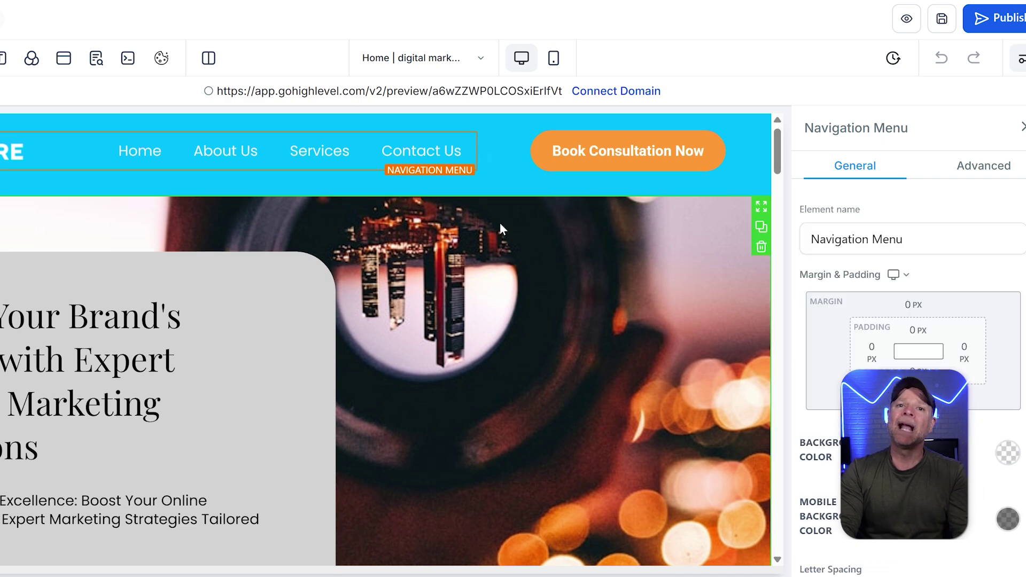
scroll(496, 214, down, 4)
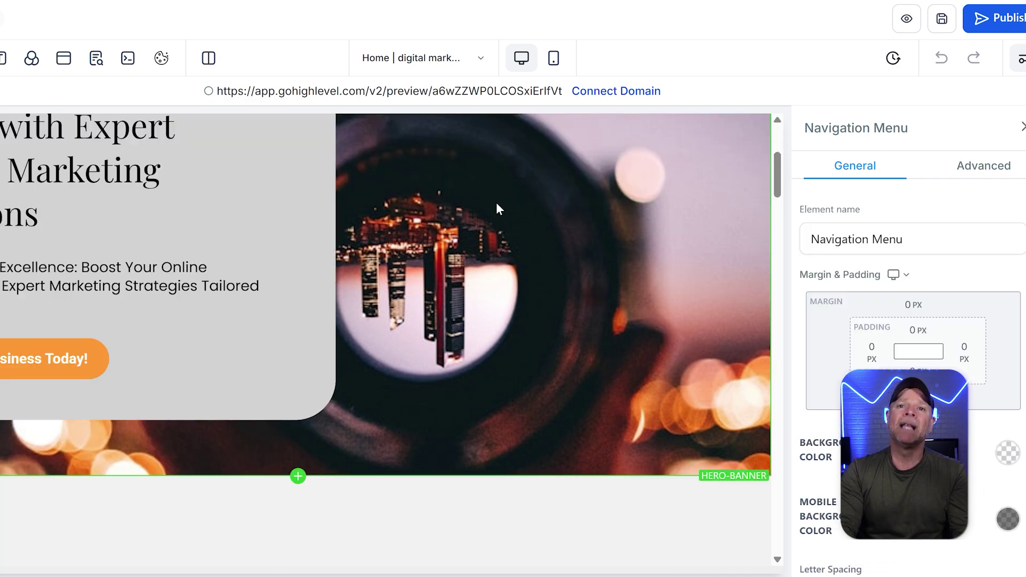
- Select the hero call-to-action button and scroll through its settings
click(96, 365)
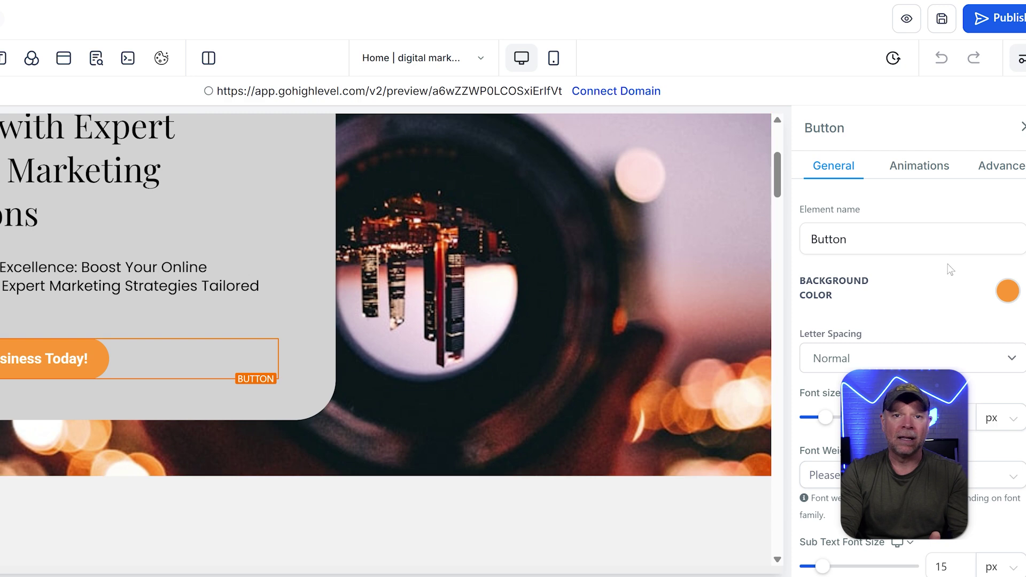
scroll(975, 319, down, 1)
scroll(975, 319, down, 8)
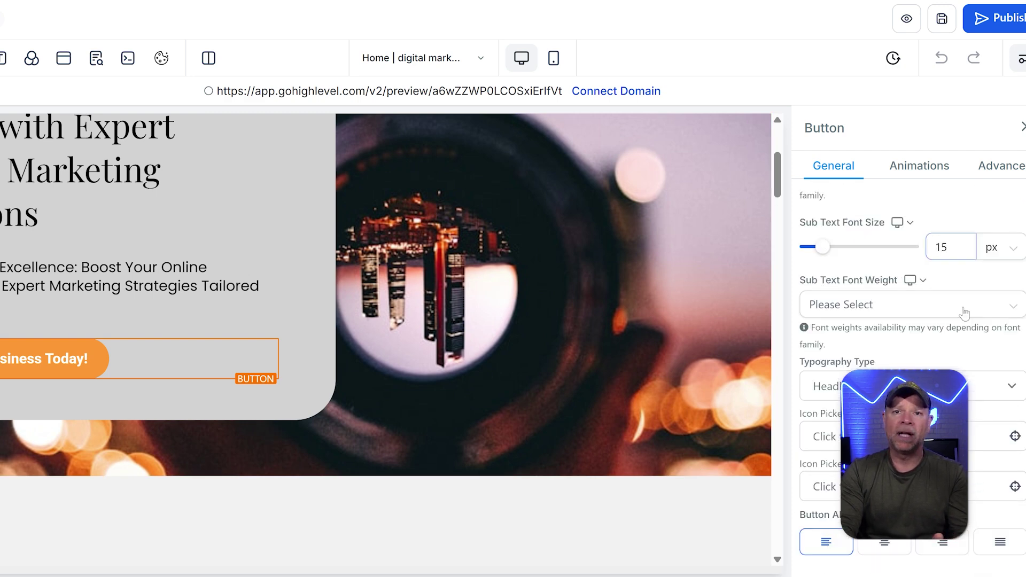
scroll(964, 314, up, 6)
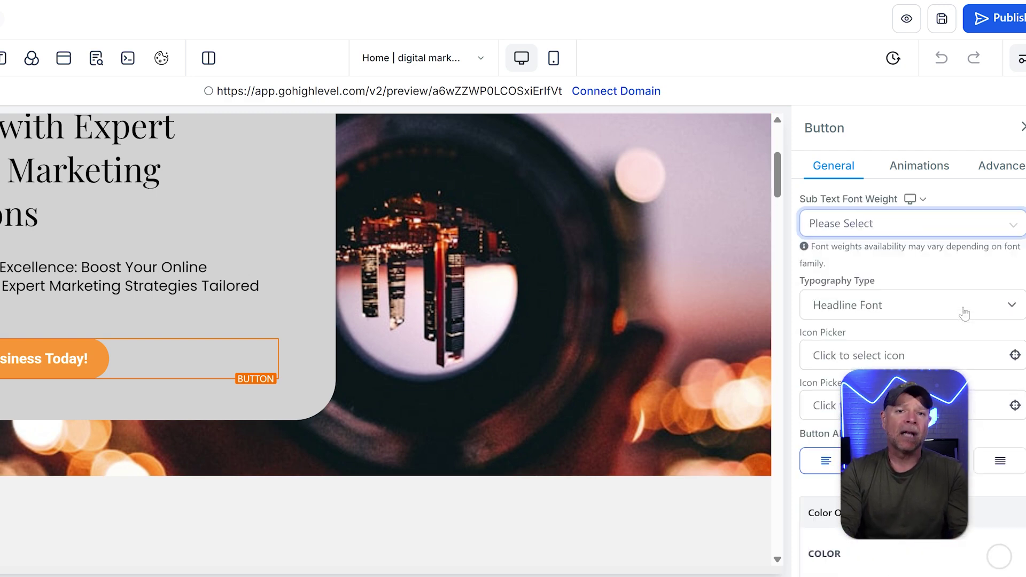
scroll(965, 314, up, 5)
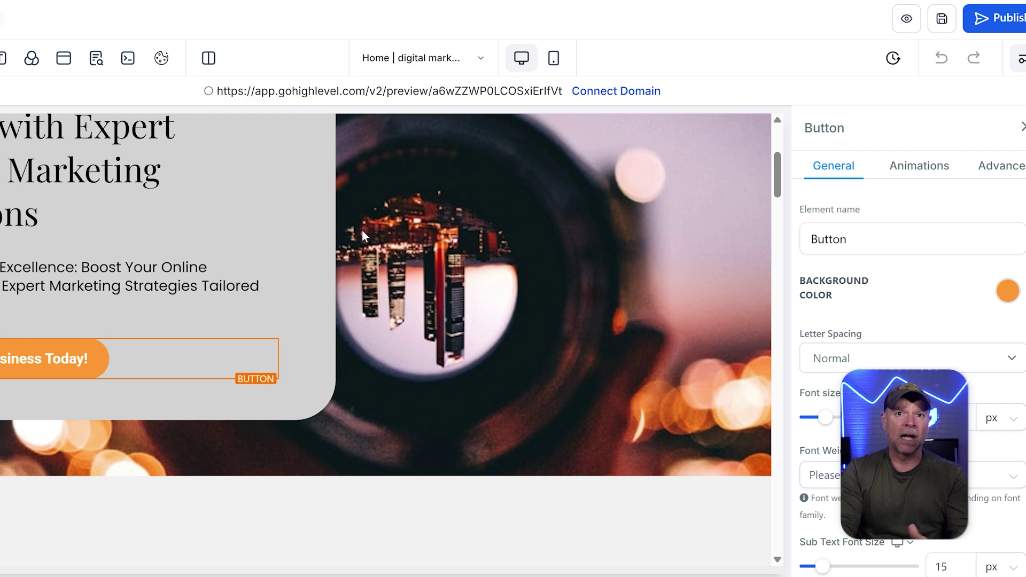
scroll(566, 264, up, 4)
scroll(565, 261, down, 2)
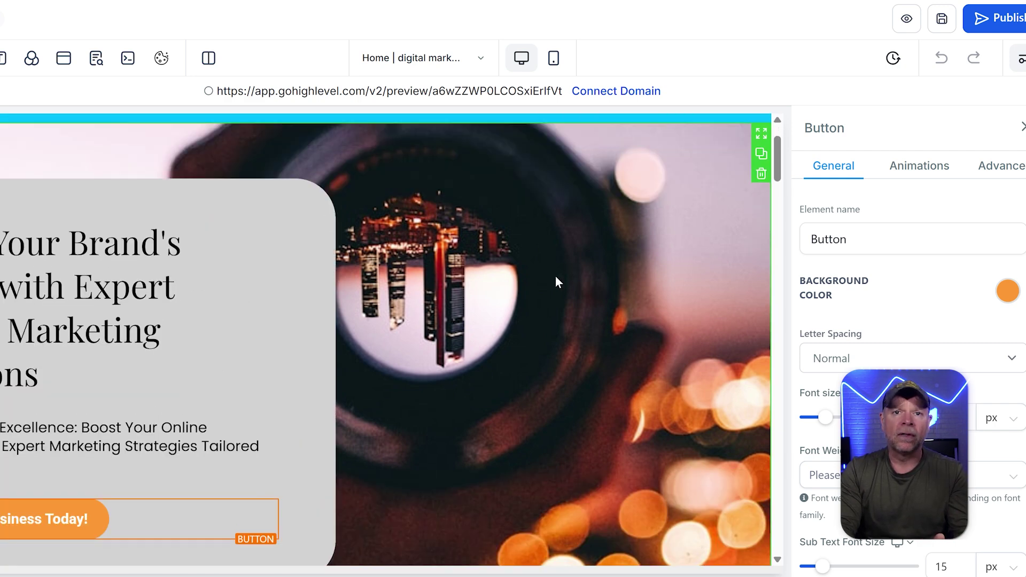
- Select the hero banner section and check its Advanced and General settings, including 50 px padding
click(533, 316)
scroll(1007, 309, down, 4)
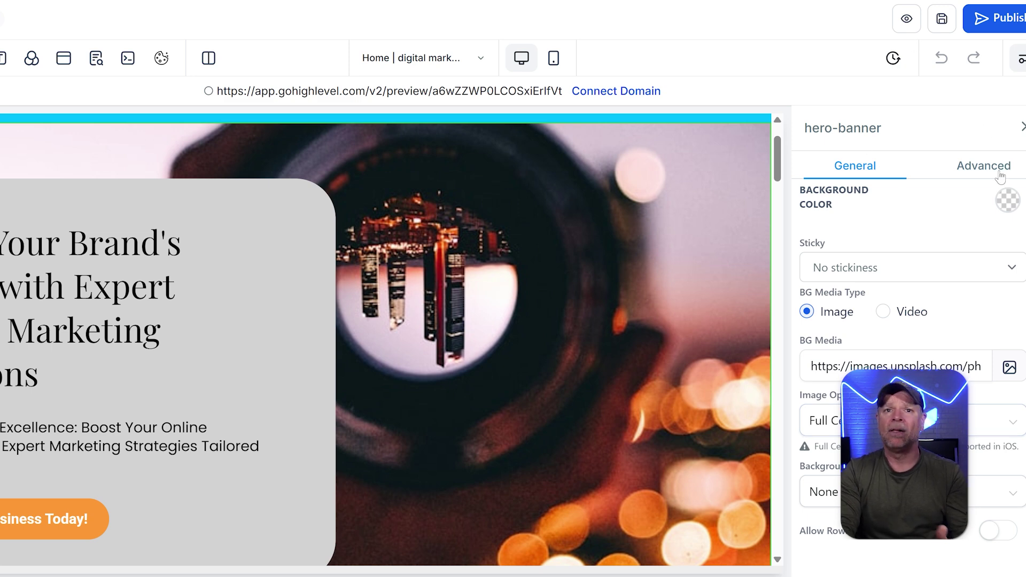
click(978, 168)
scroll(907, 361, up, 2)
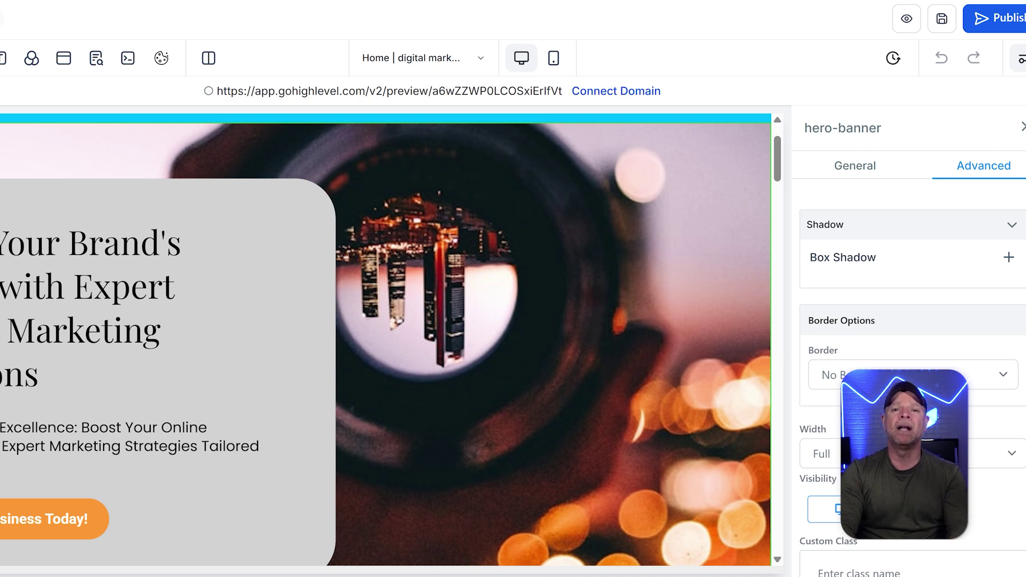
click(855, 166)
scroll(407, 377, down, 6)
scroll(406, 377, down, 2)
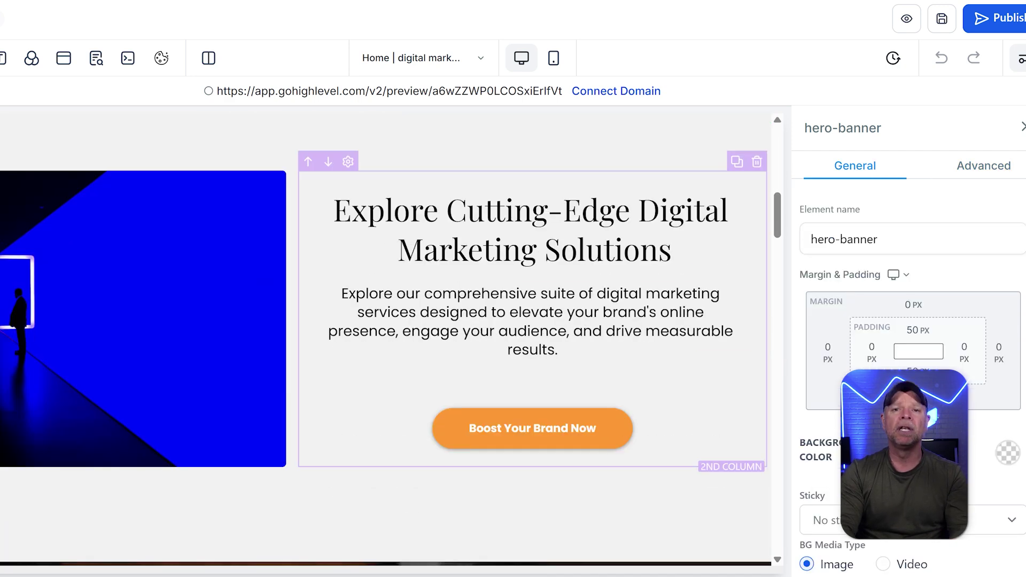
click(521, 248)
click(518, 312)
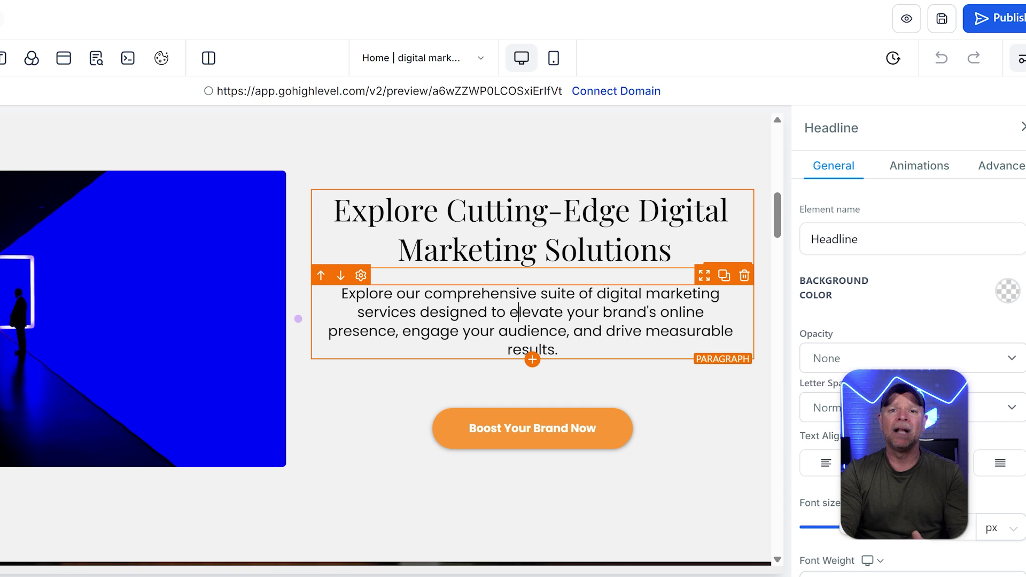
key(ctrl+a)
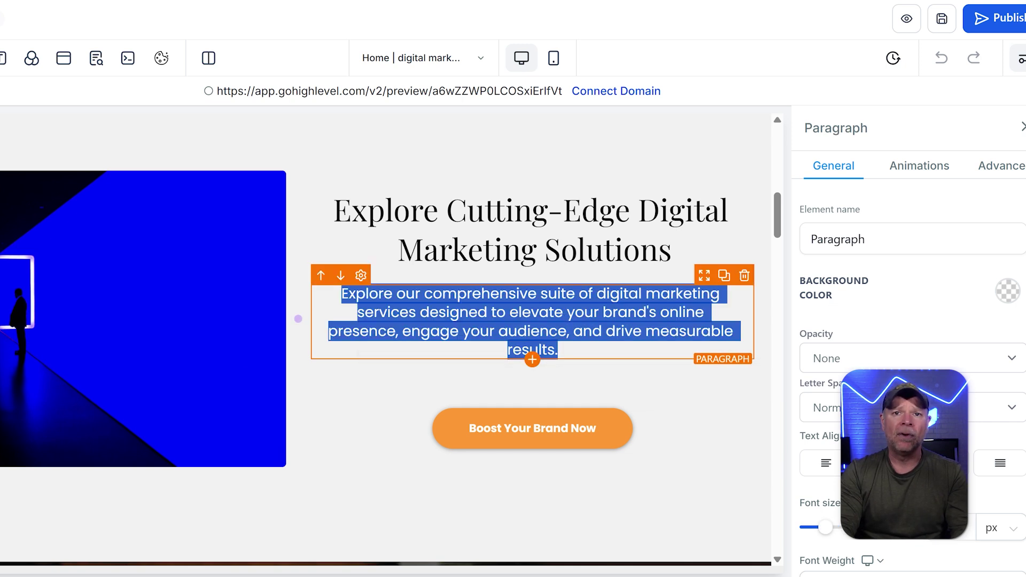
scroll(857, 310, down, 10)
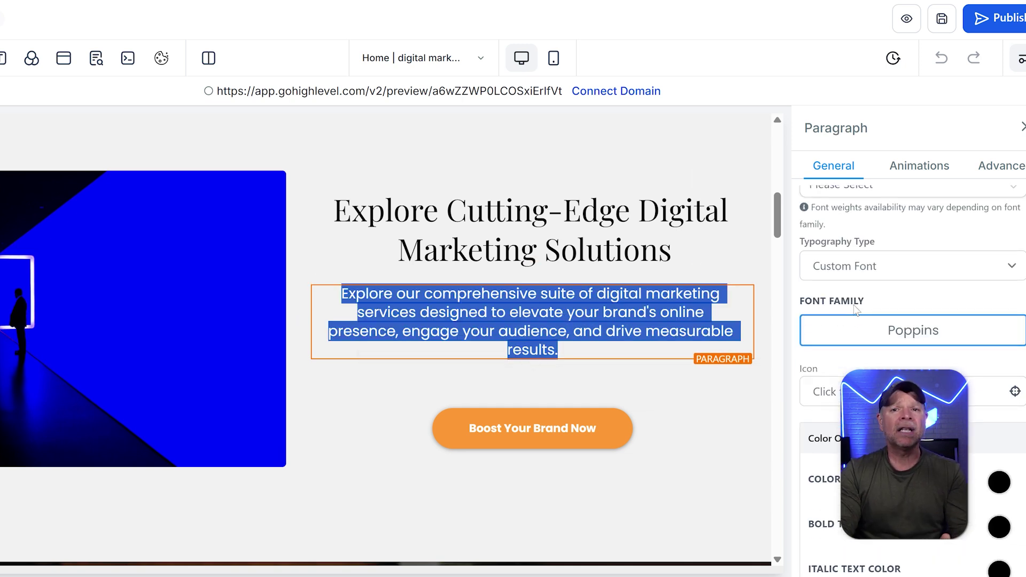
scroll(856, 310, up, 5)
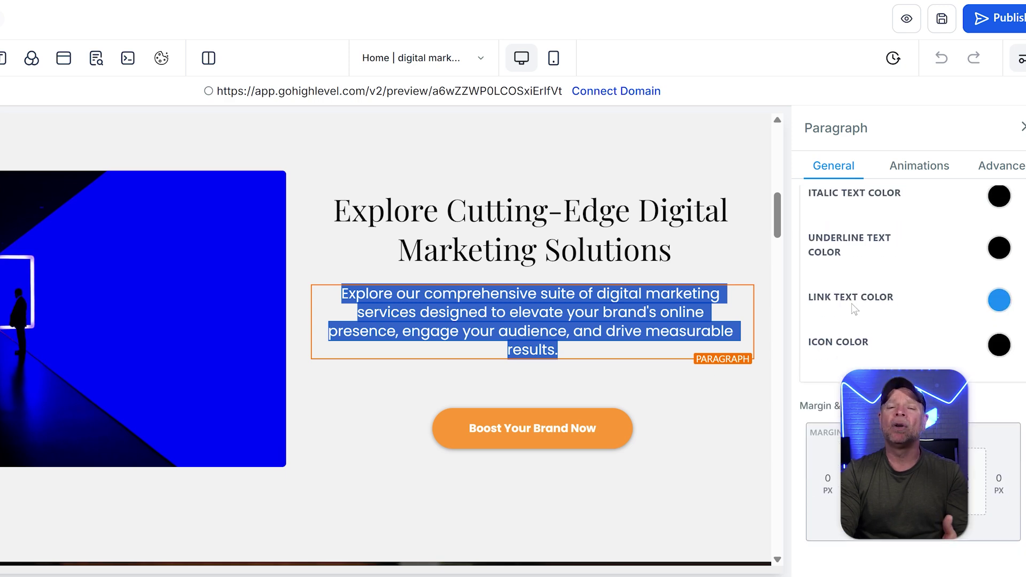
scroll(849, 307, up, 5)
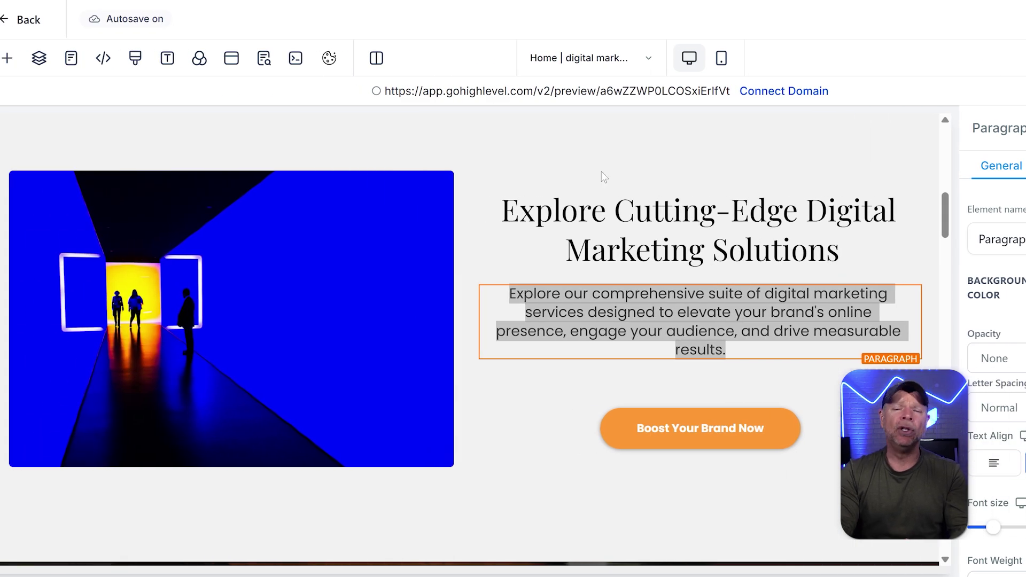
click(563, 145)
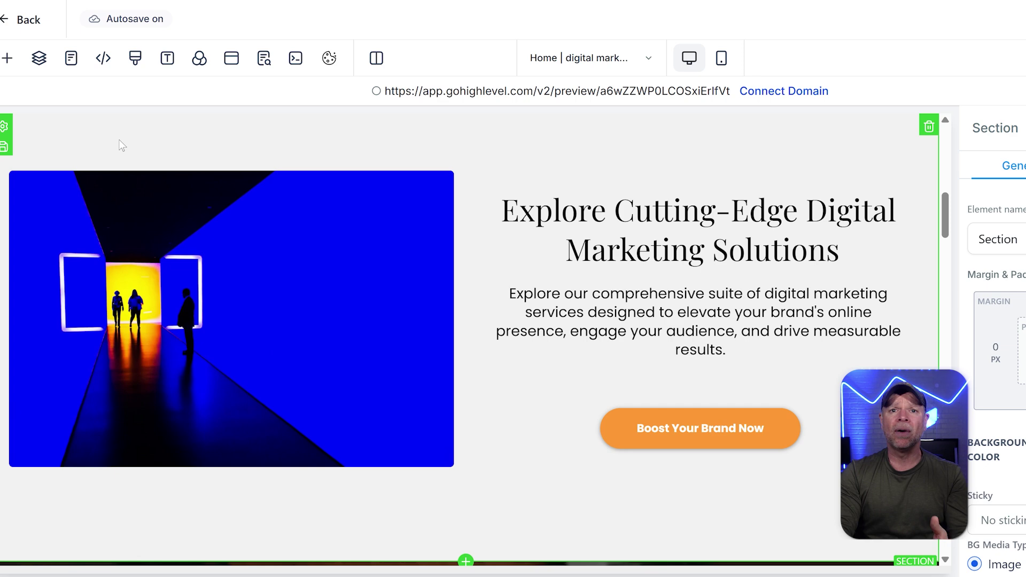
- Find the Calendar element by searching 'ca' and place it below the Boost Your Brand Now button
click(8, 59)
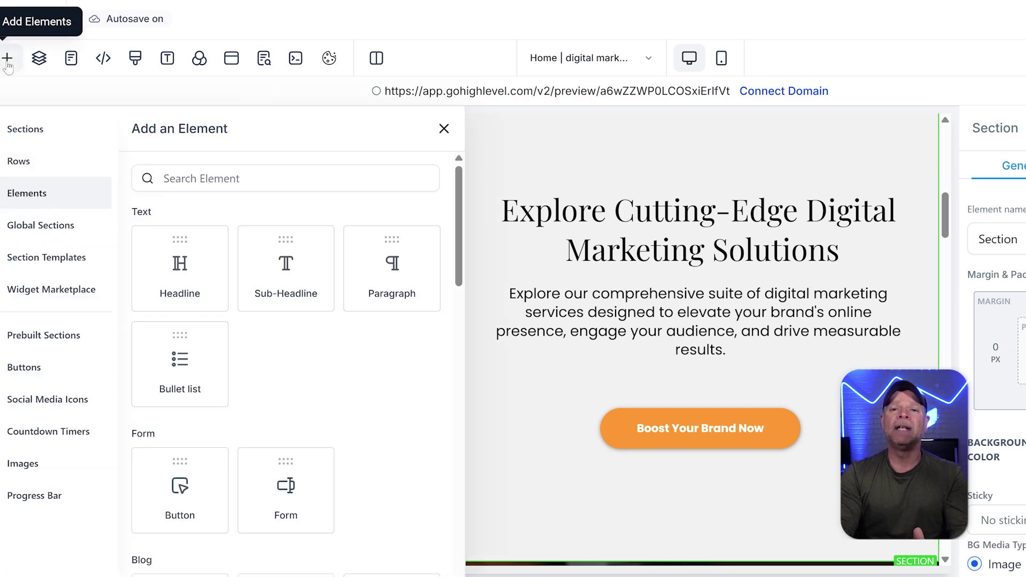
click(183, 185)
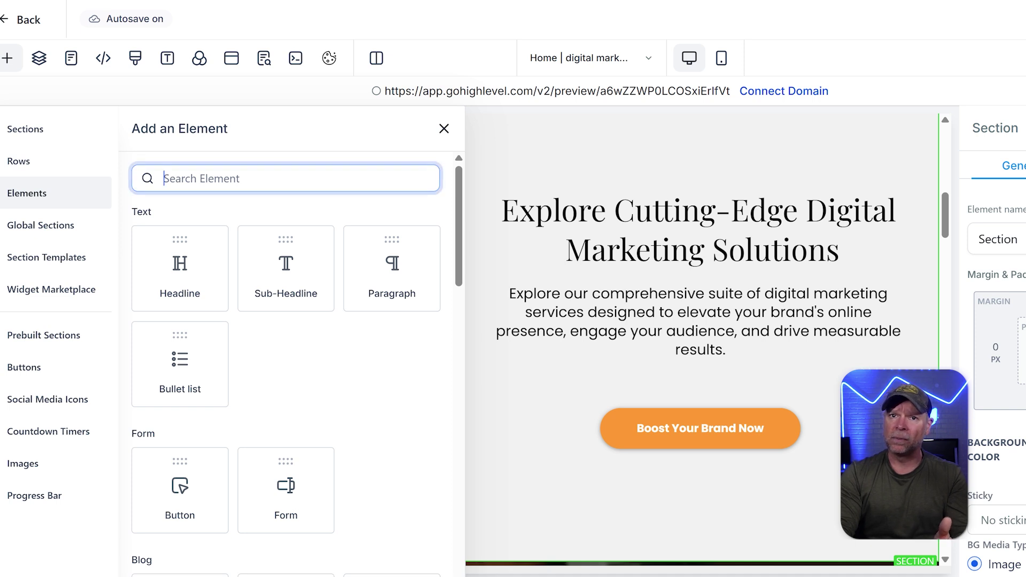
text(ca)
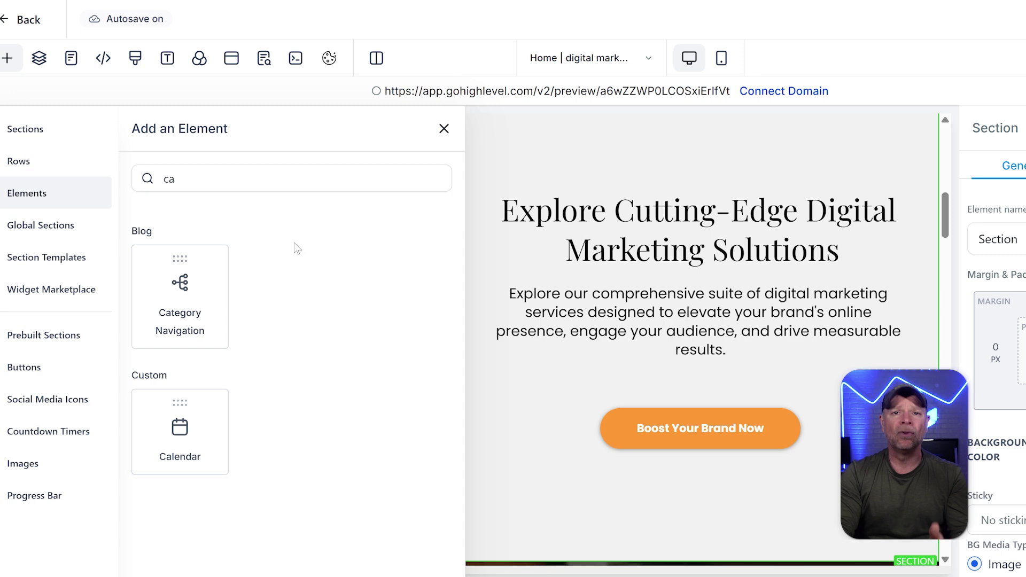
drag(180, 425, 521, 517)
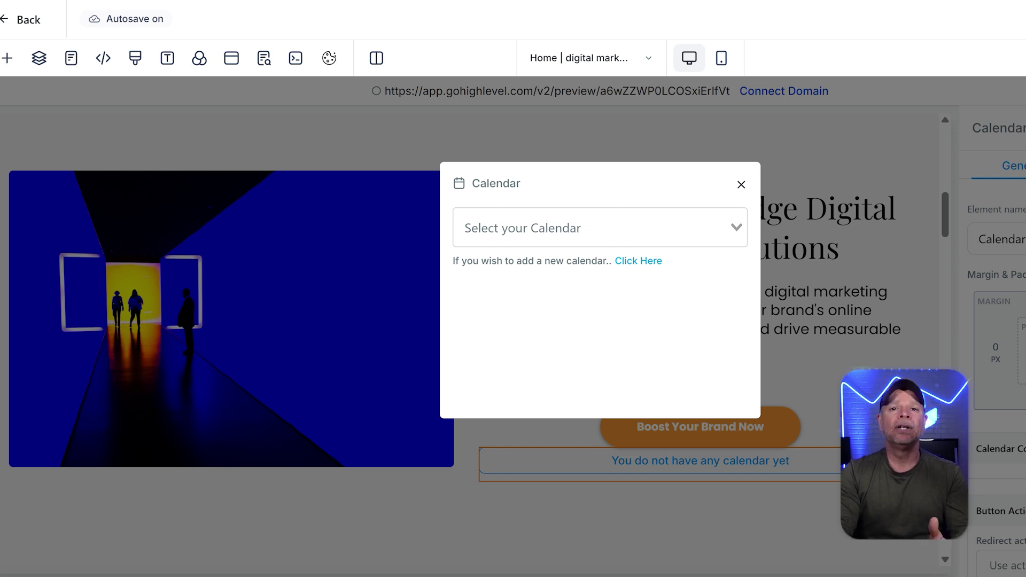
- Choose 'booking calendar' for the widget and review its 30-minute April 2025 slots (25–30)
click(588, 227)
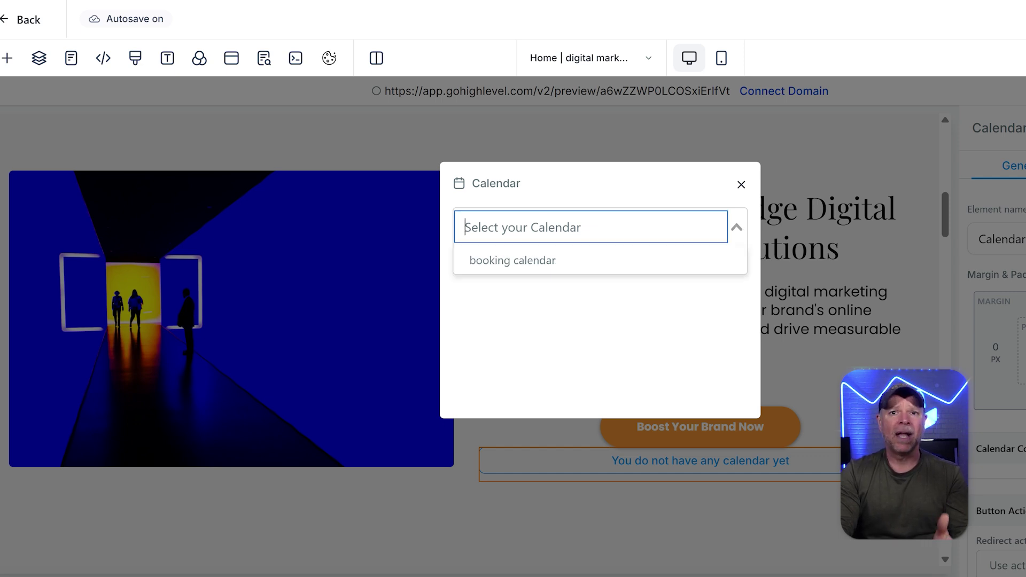
click(570, 268)
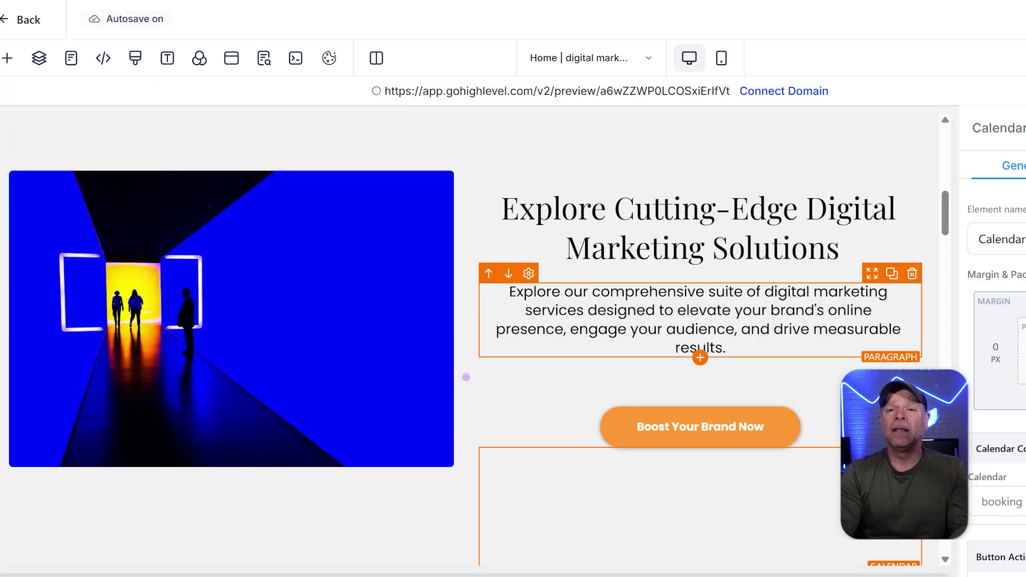
scroll(579, 291, down, 5)
scroll(587, 313, up, 2)
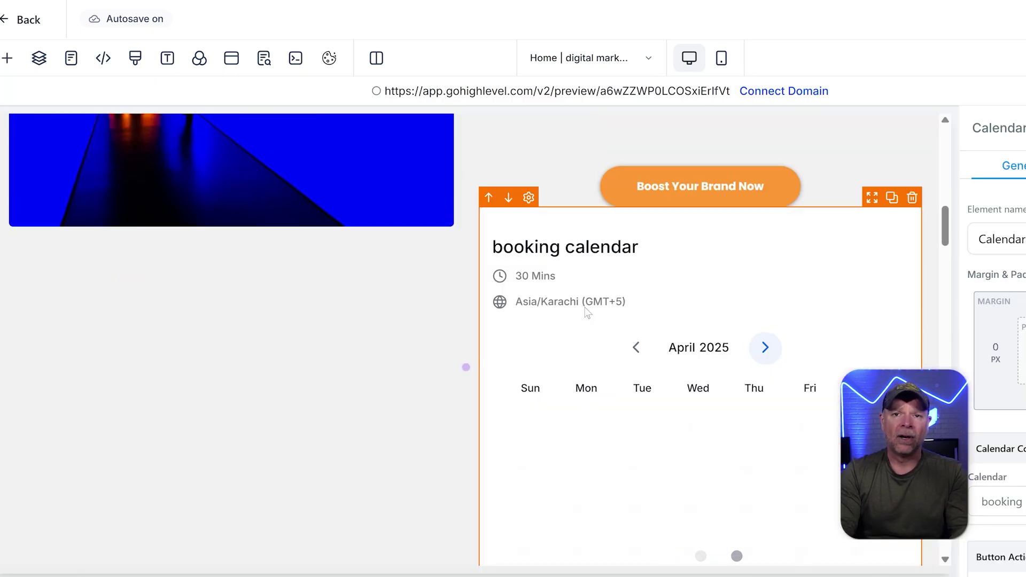
scroll(584, 310, down, 3)
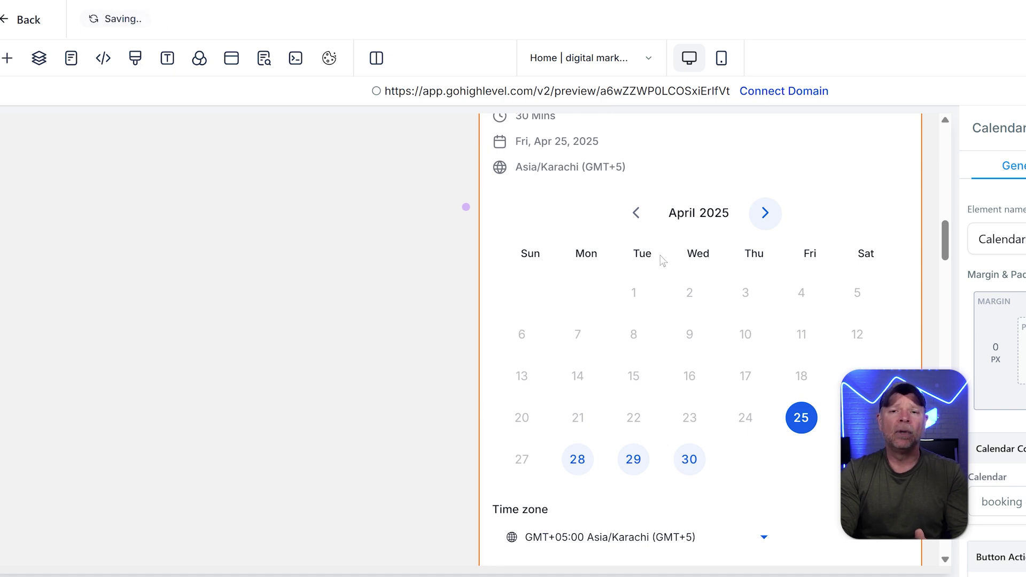
scroll(716, 261, down, 3)
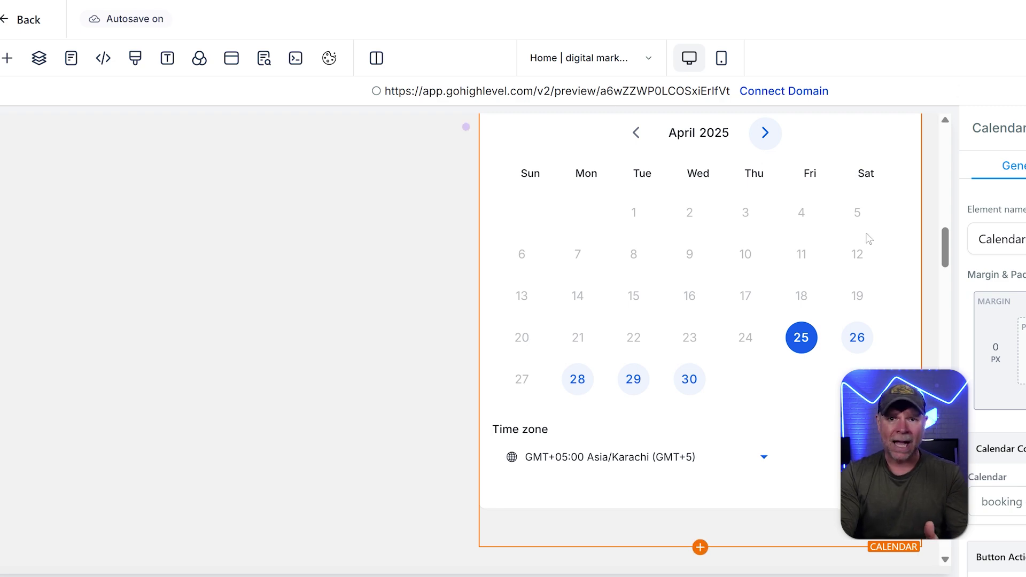
scroll(864, 232, up, 15)
scroll(470, 339, down, 20)
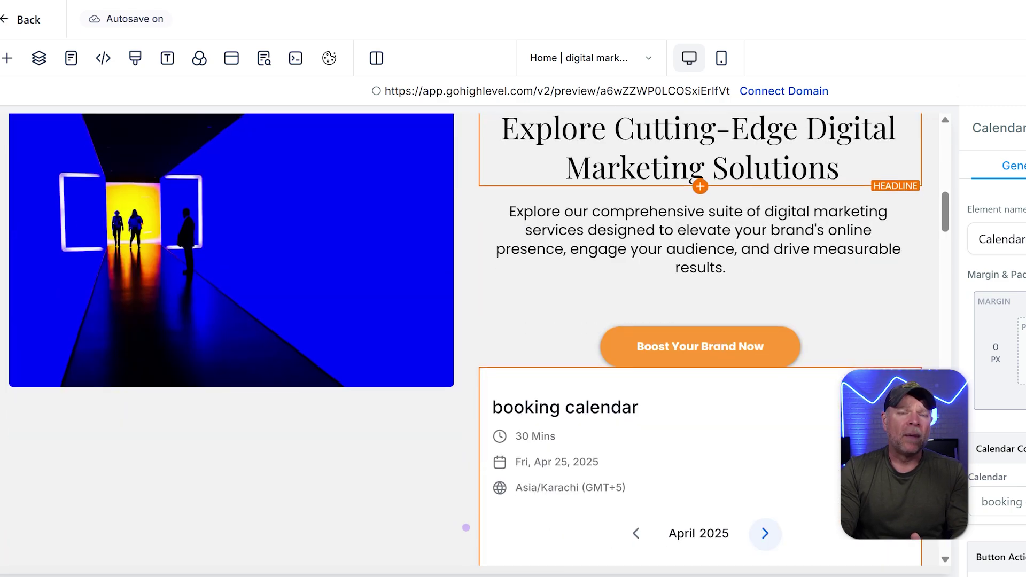
scroll(466, 207, up, 5)
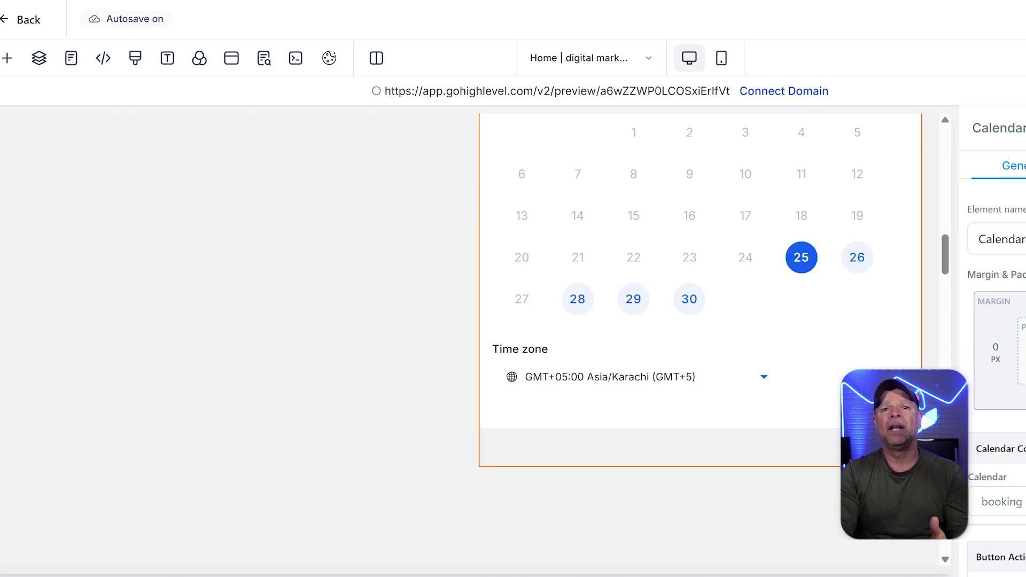
scroll(466, 207, up, 3)
scroll(466, 207, down, 3)
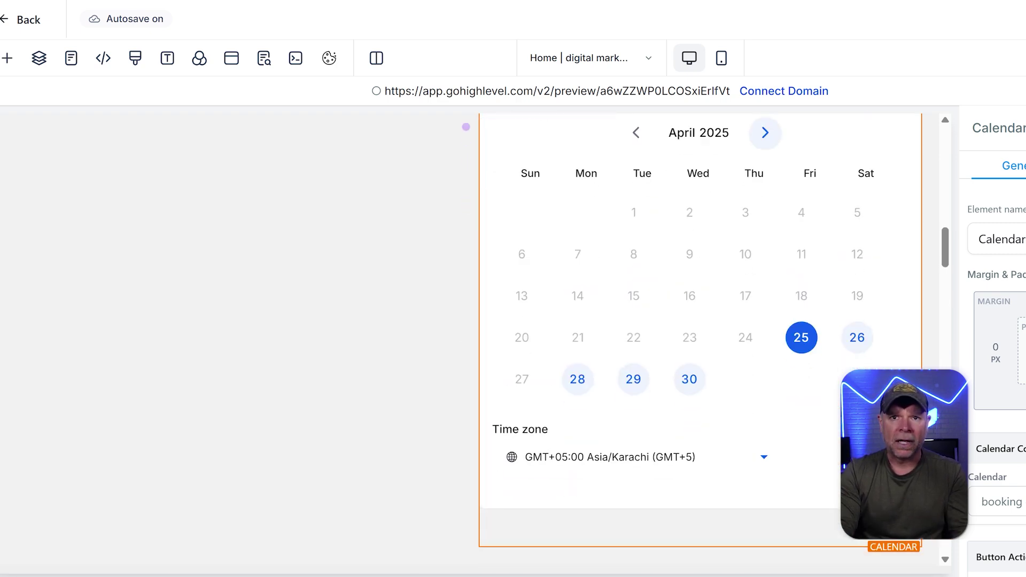